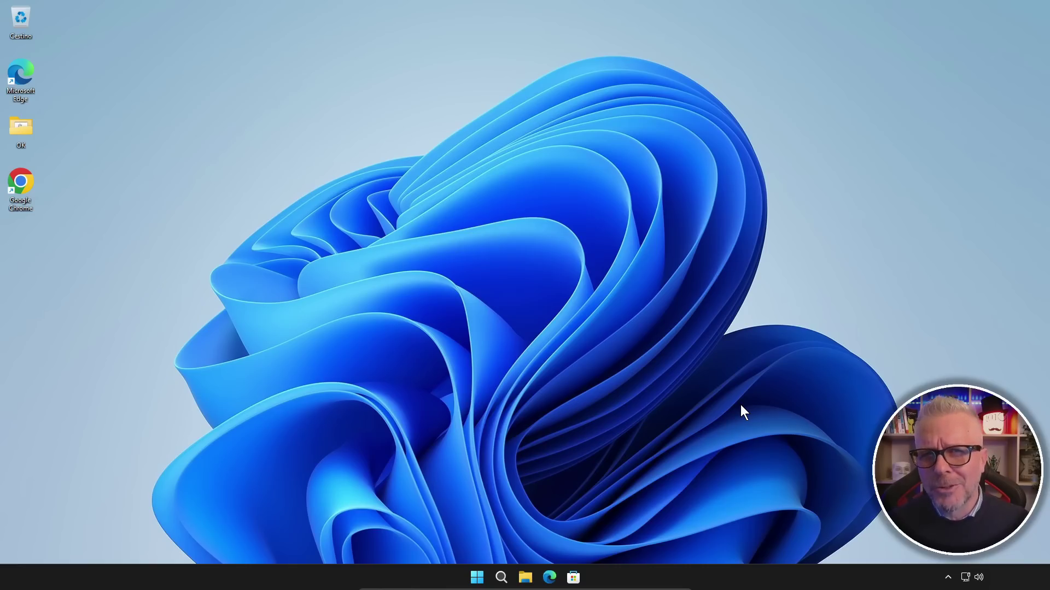
In Google Chrome, search for "gentiluomo digitale" and open the Downloads page of the Gentiluomo Digitale website.
double_click(19, 181)
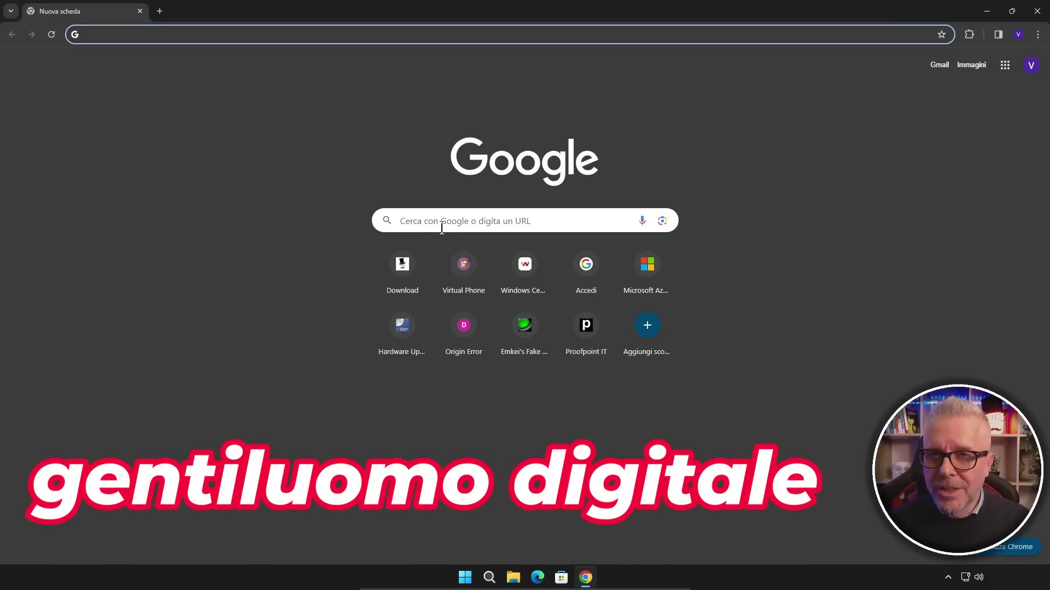
text(gentiluomo digitale)
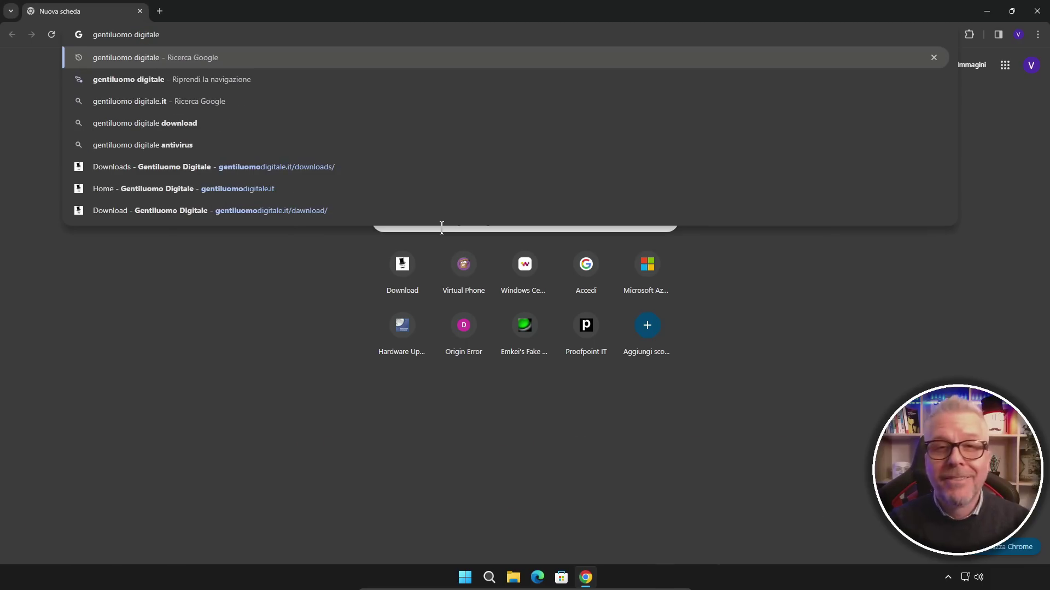
key(Return)
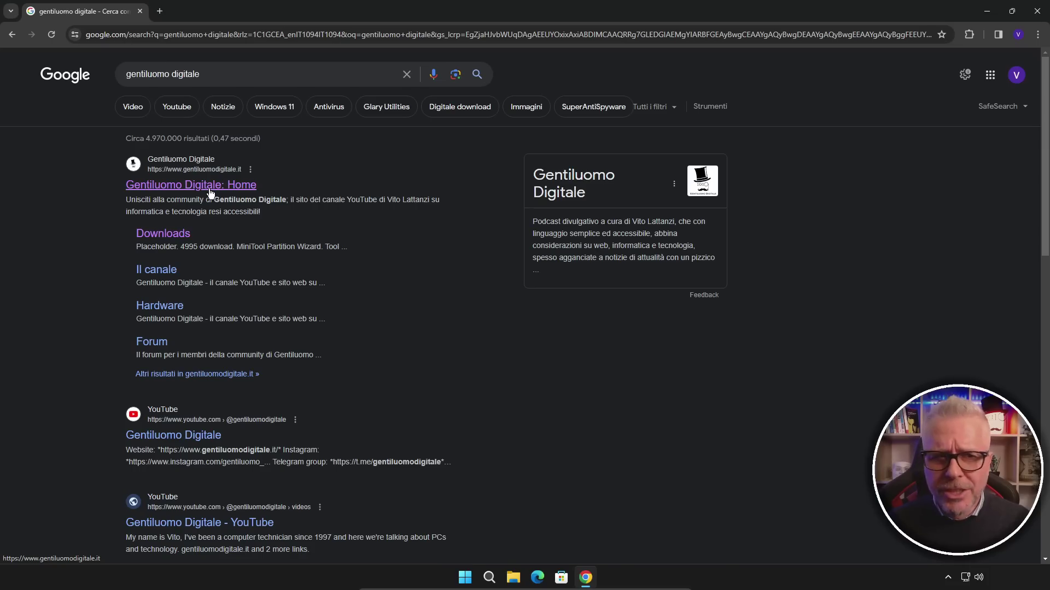
click(209, 189)
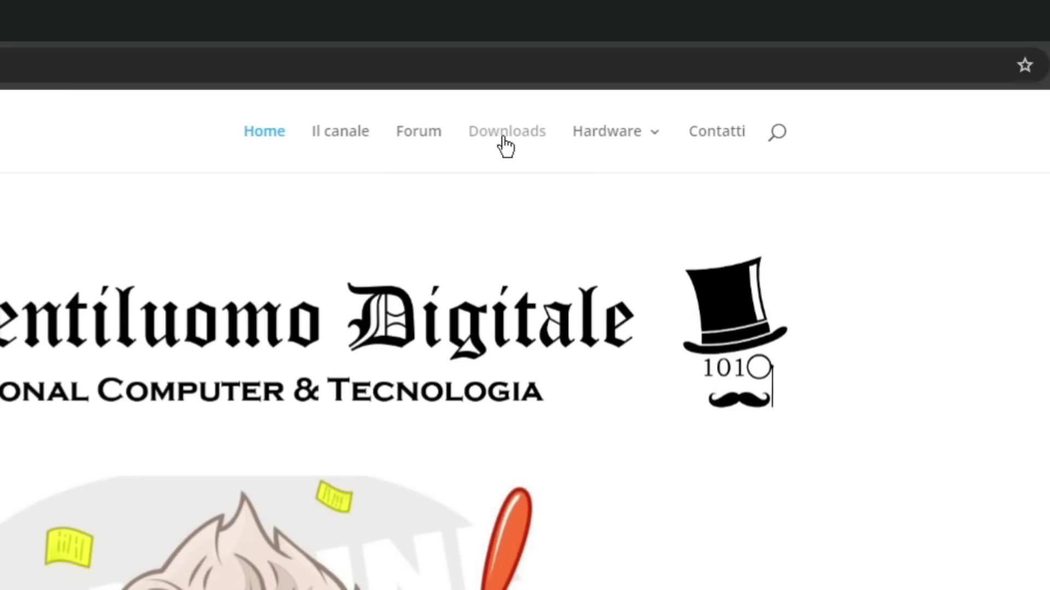
click(505, 137)
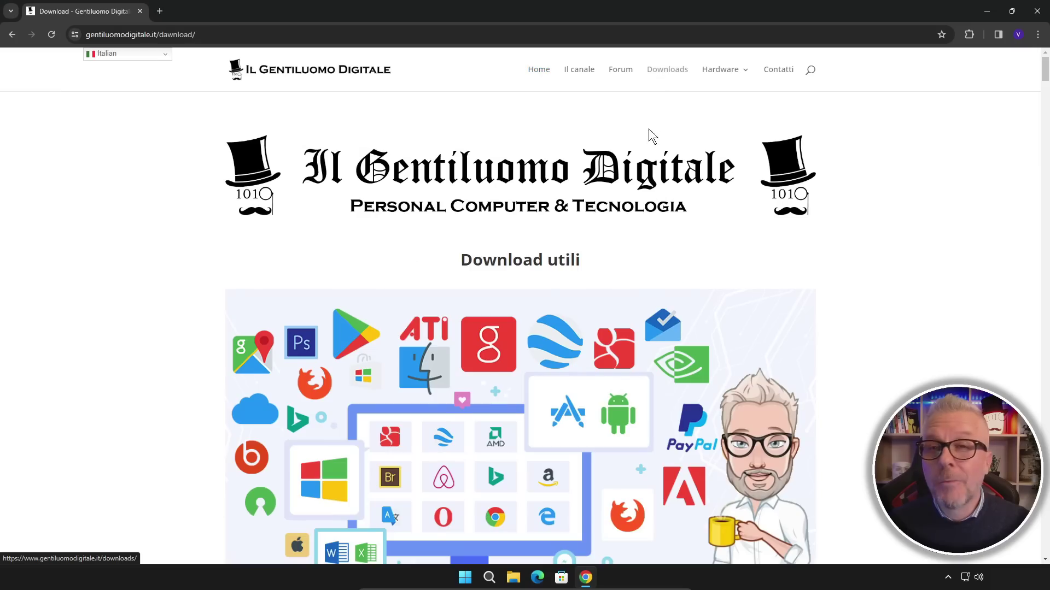
Find the W11 23H2 X-Lite entry among the site's downloads and open its file download page.
scroll(475, 264, down, 5)
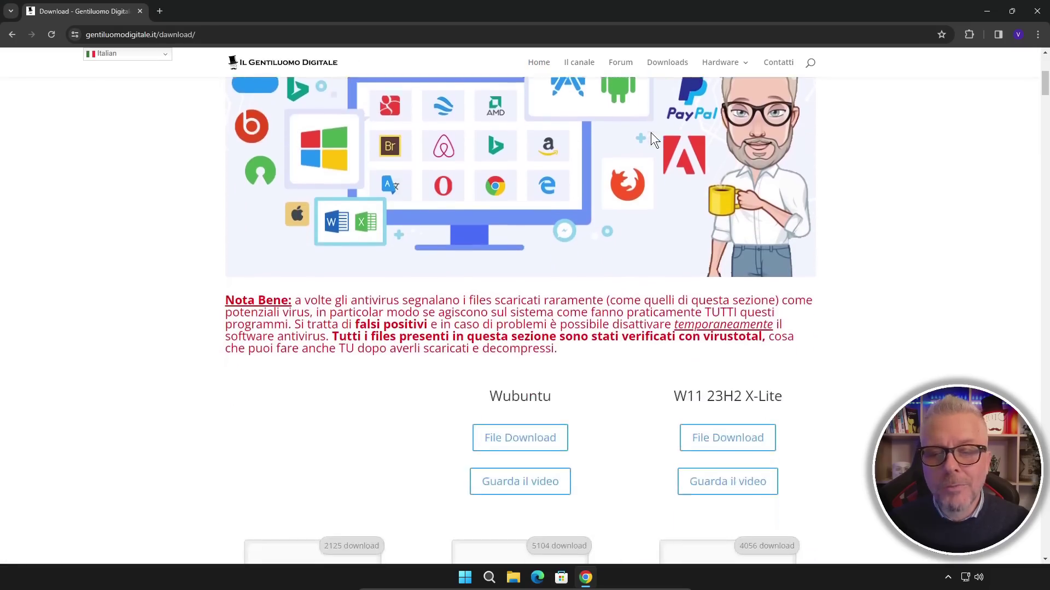
scroll(650, 132, down, 1)
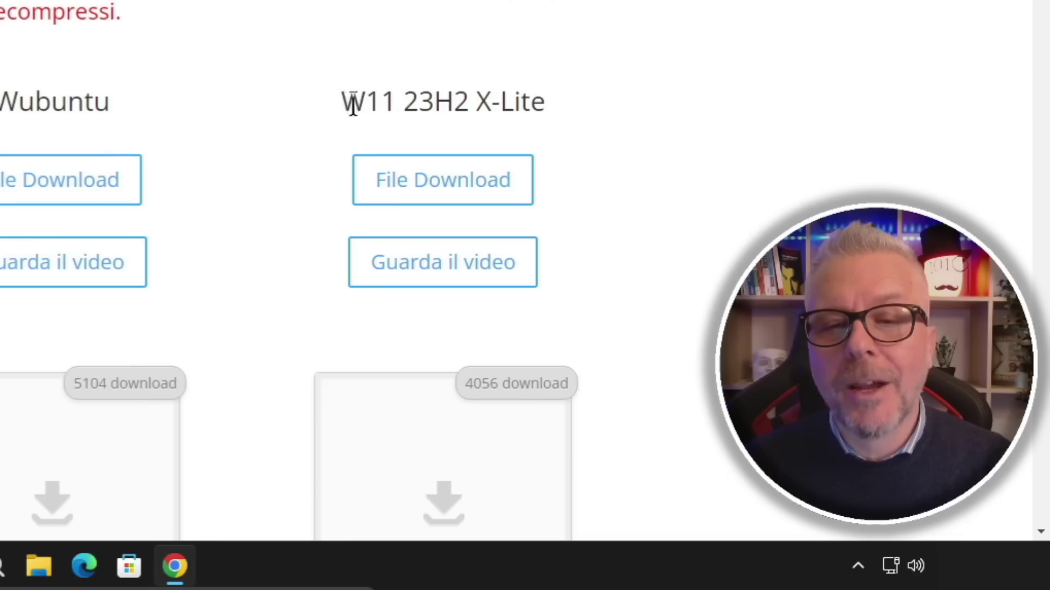
drag(676, 332, 759, 337)
drag(500, 112, 541, 110)
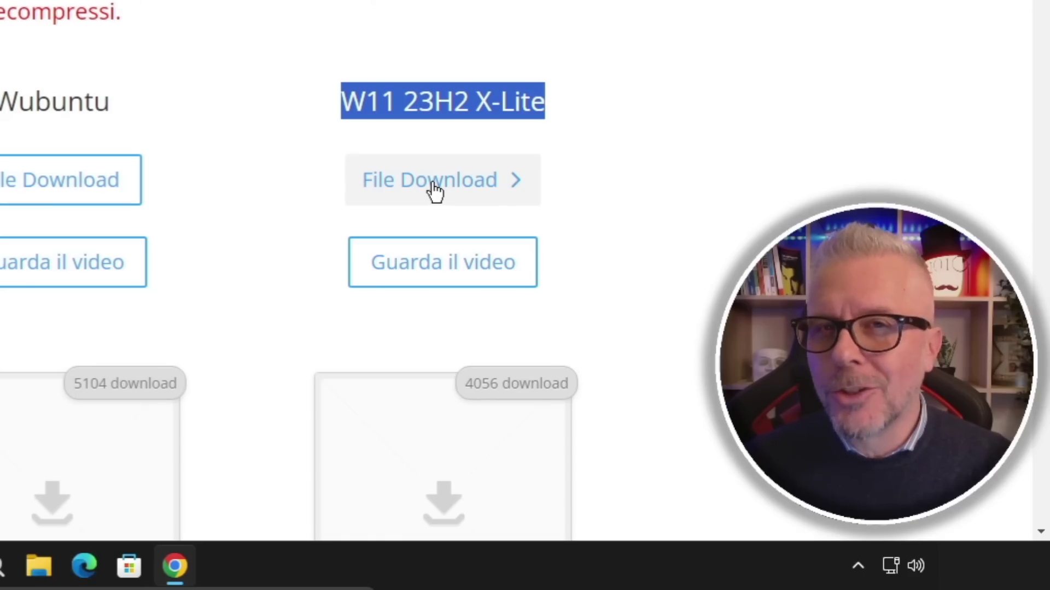
click(436, 190)
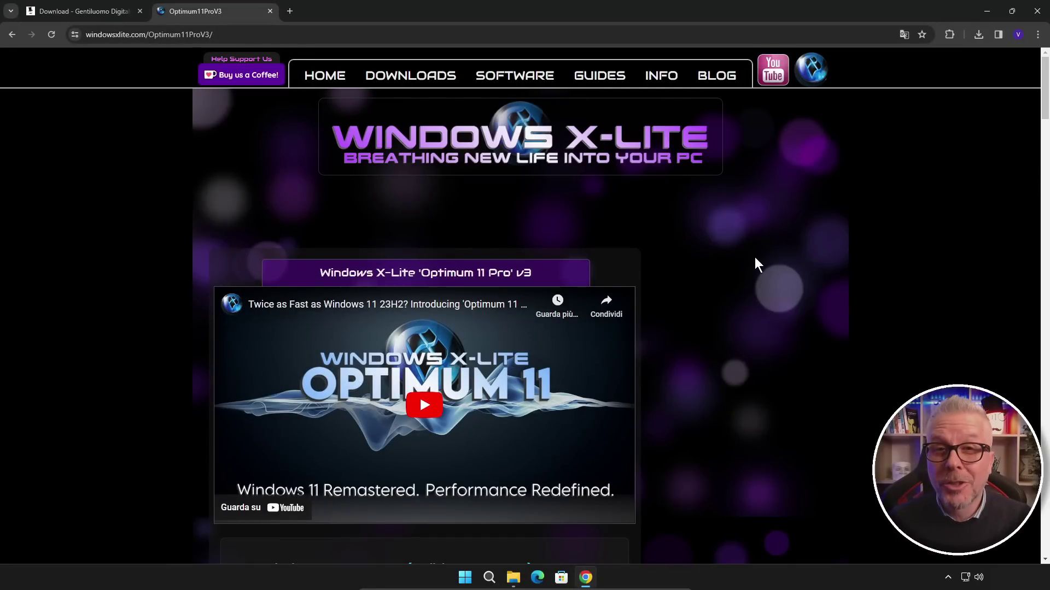
Follow the download link on the Windows X-Lite 'Optimum 11 Pro' v3 page and download the .7z archive from MediaFire.
scroll(753, 258, down, 9)
scroll(748, 269, down, 20)
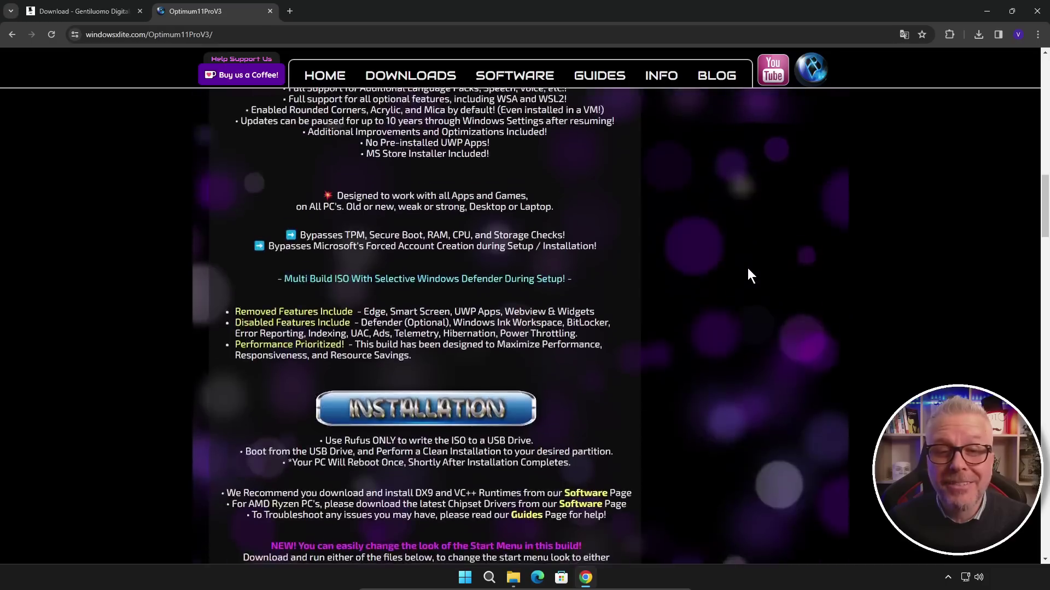
scroll(749, 270, down, 15)
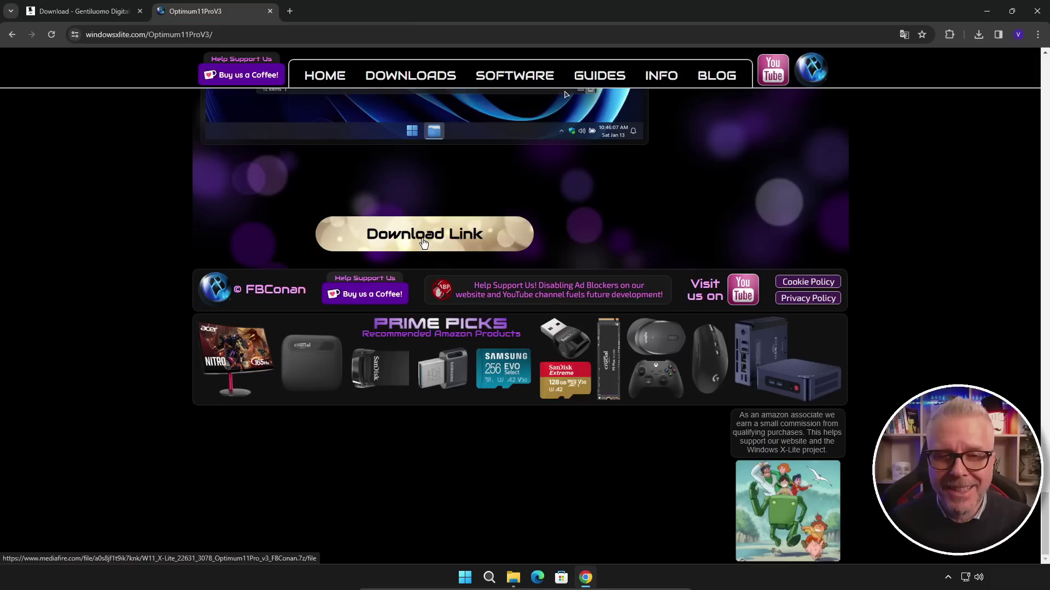
click(424, 243)
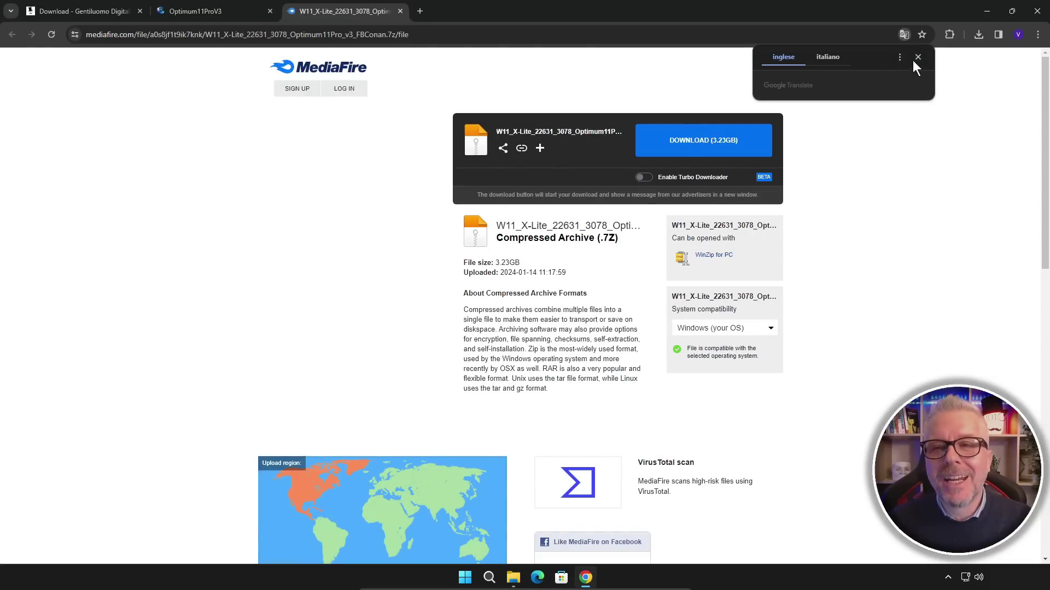
click(918, 58)
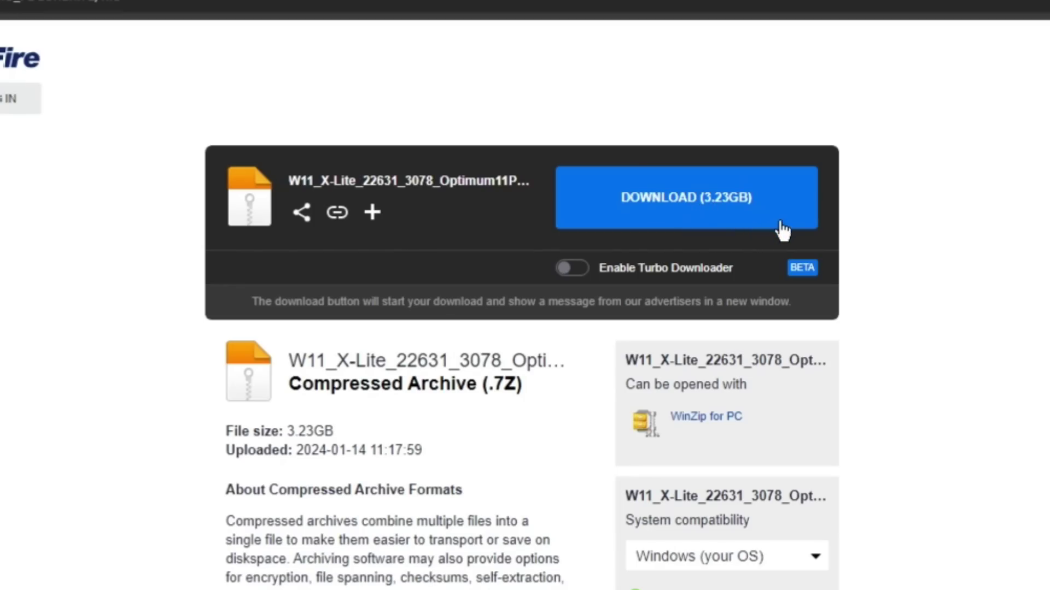
click(672, 215)
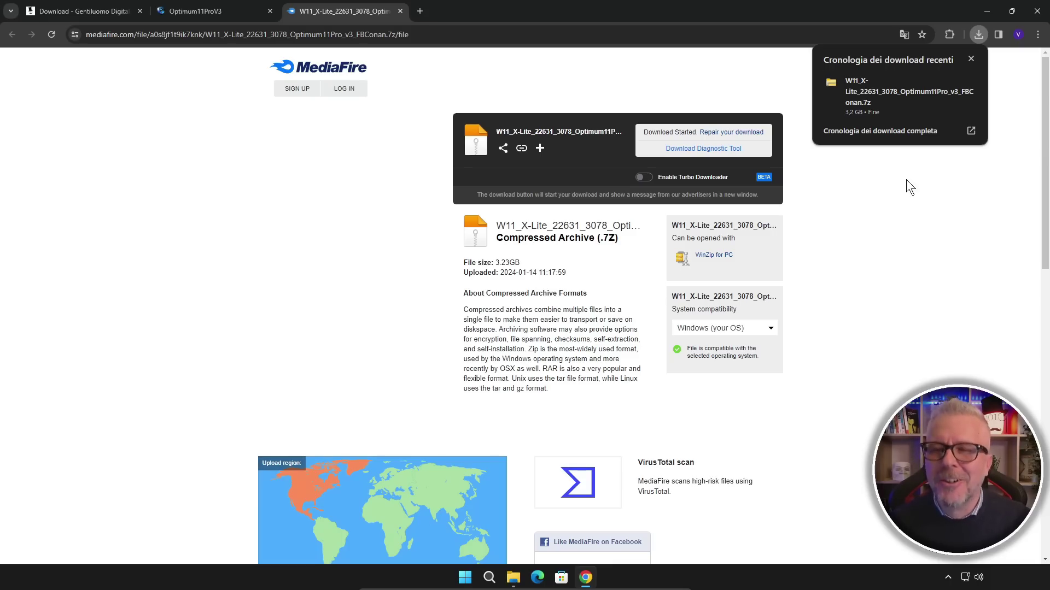
Open the downloaded W11_X-Lite archive, go into its Windows X-Lite folder, and close the browser.
mouse_move(880, 103)
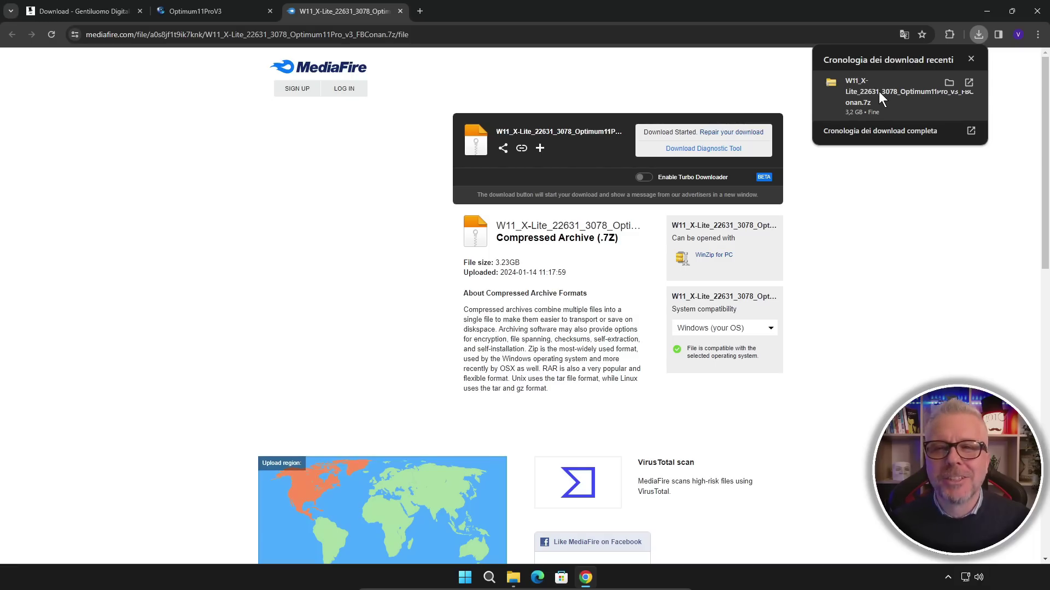
click(879, 92)
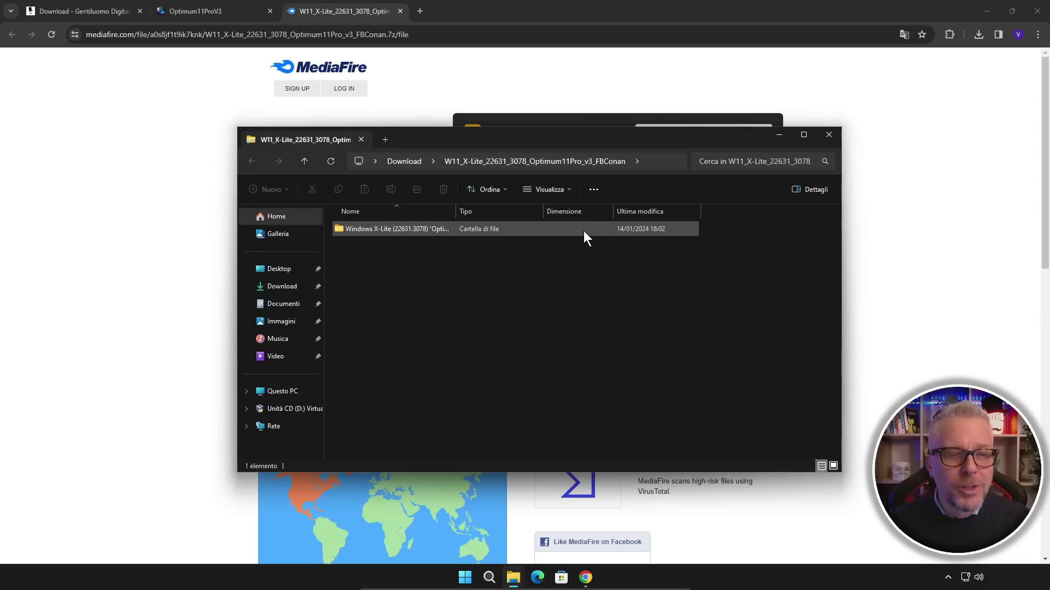
double_click(364, 228)
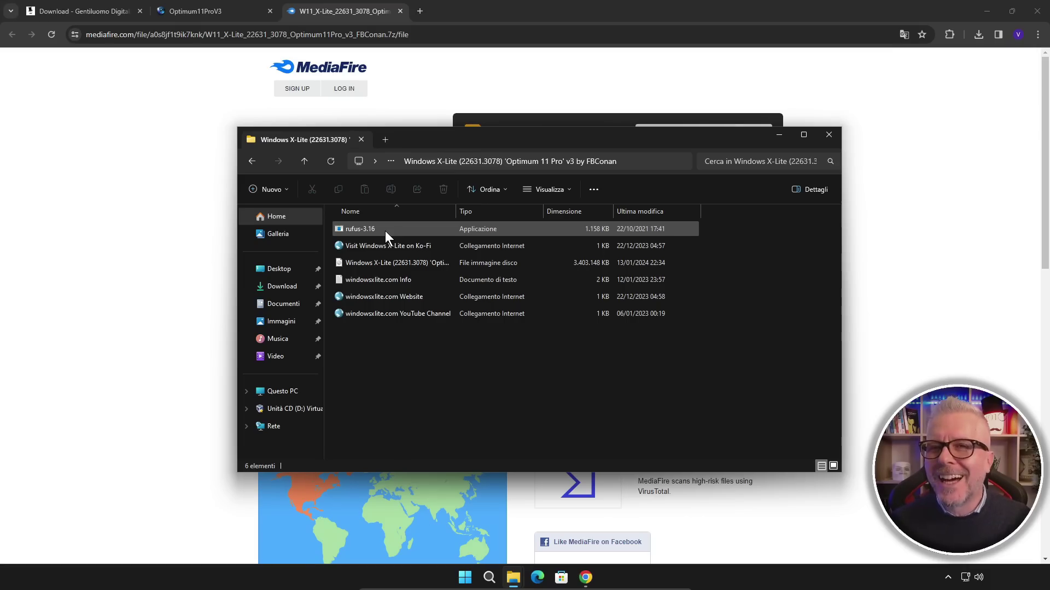
click(1036, 11)
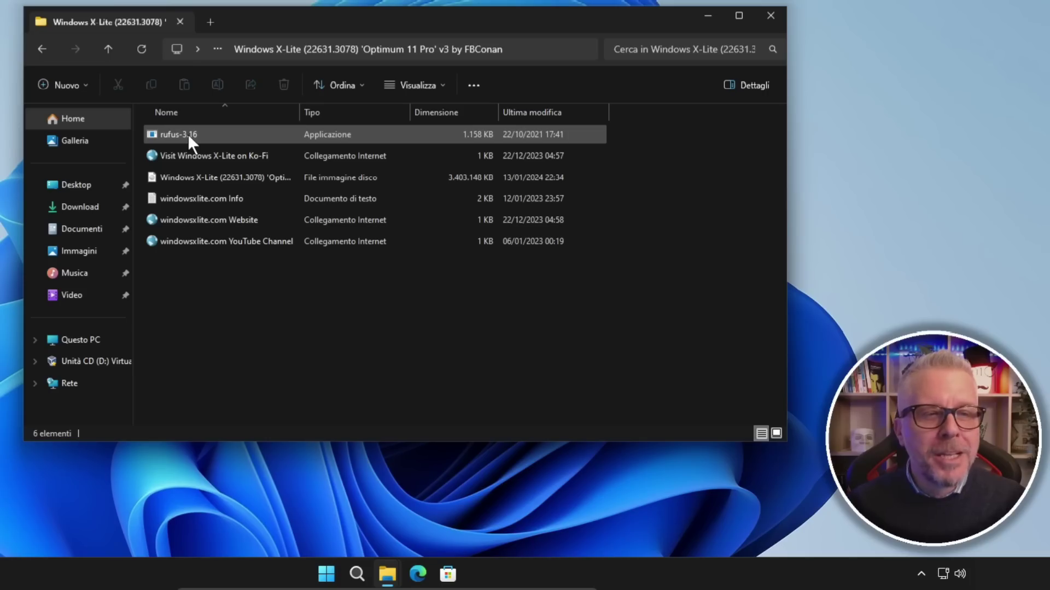
Copy rufus-3.16 and the Windows X-Lite disk image from the archive folder to the desktop, and close the folder.
click(368, 229)
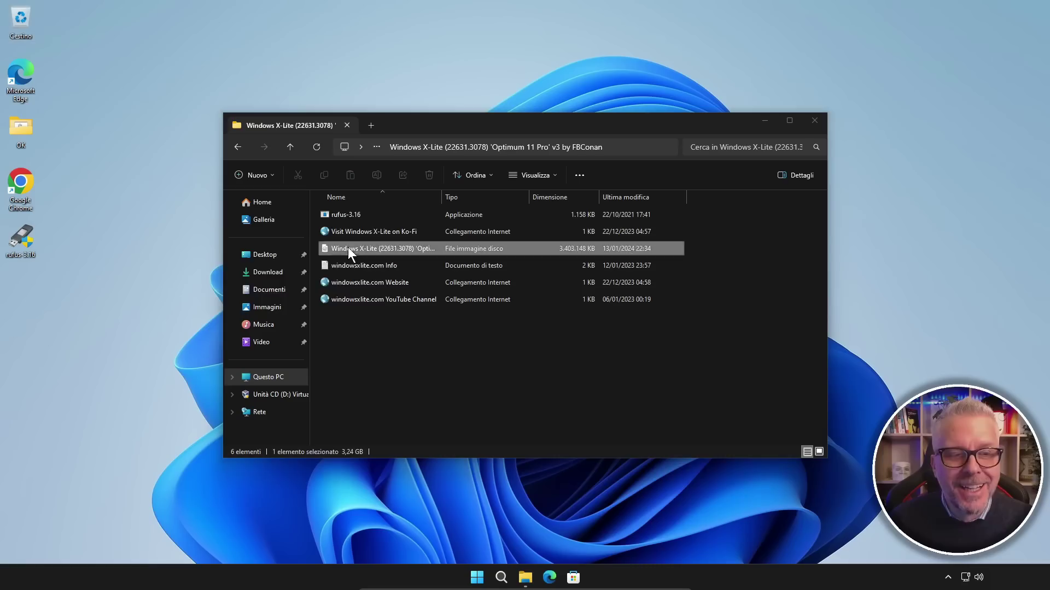
drag(179, 165, 43, 297)
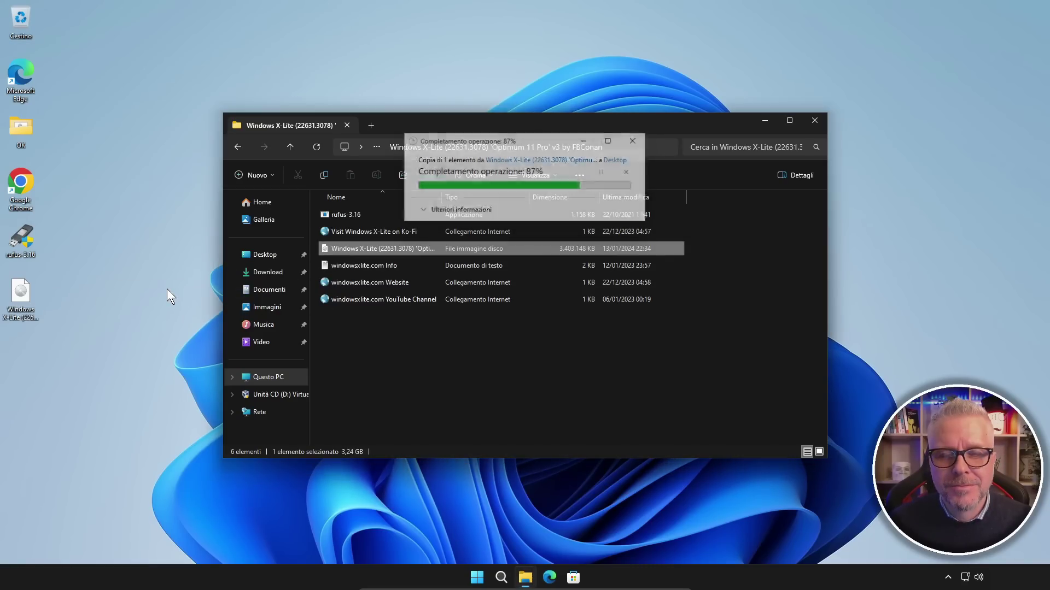
click(814, 121)
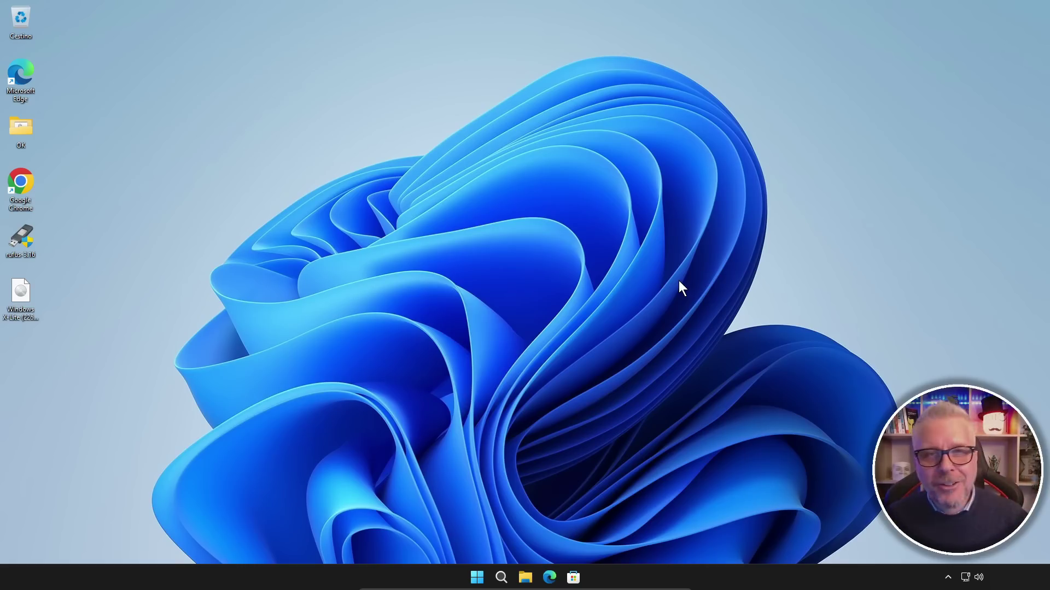
Launch Rufus 3.16 from the desktop with permission to make changes and load the Windows X-Lite ISO as boot image.
double_click(21, 236)
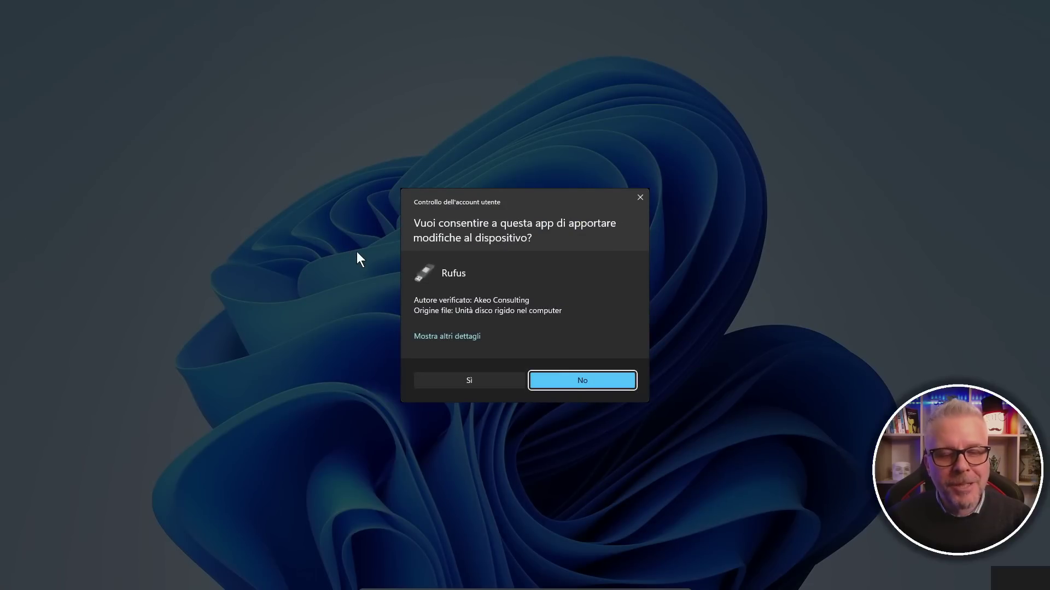
click(469, 388)
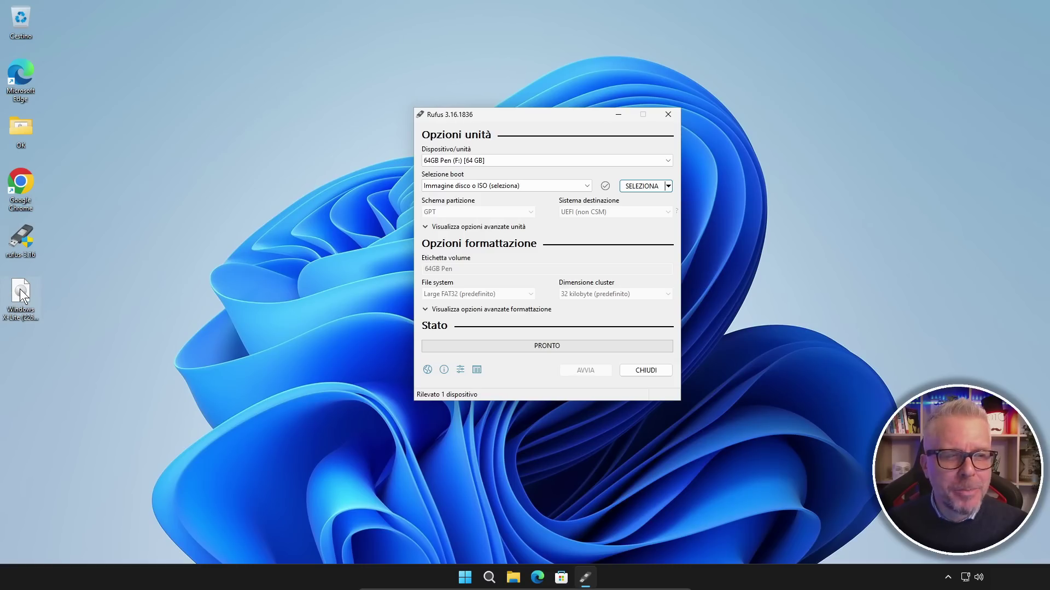
drag(22, 295, 100, 287)
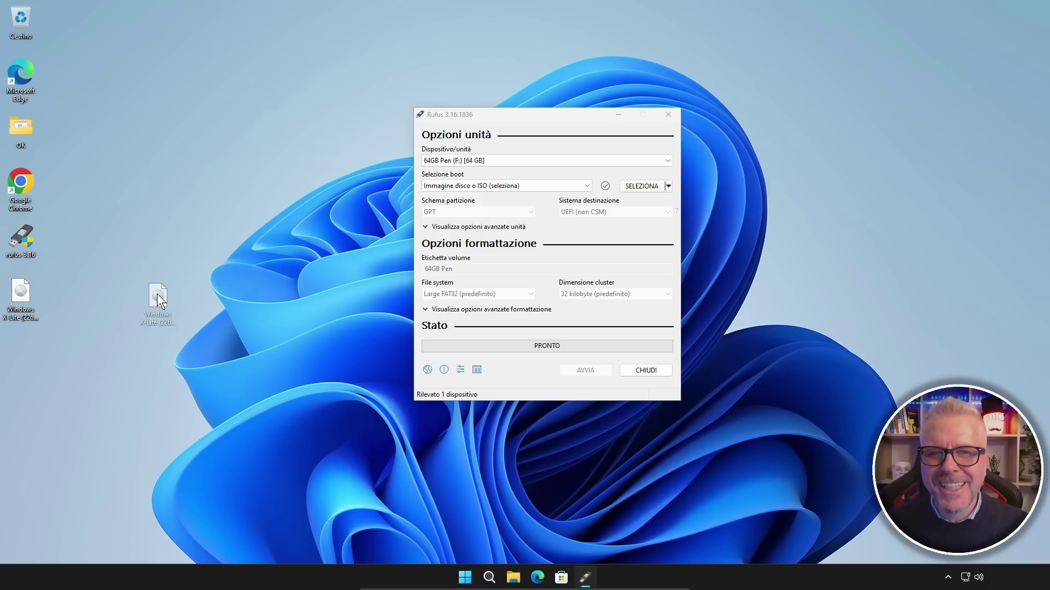
drag(168, 293, 562, 245)
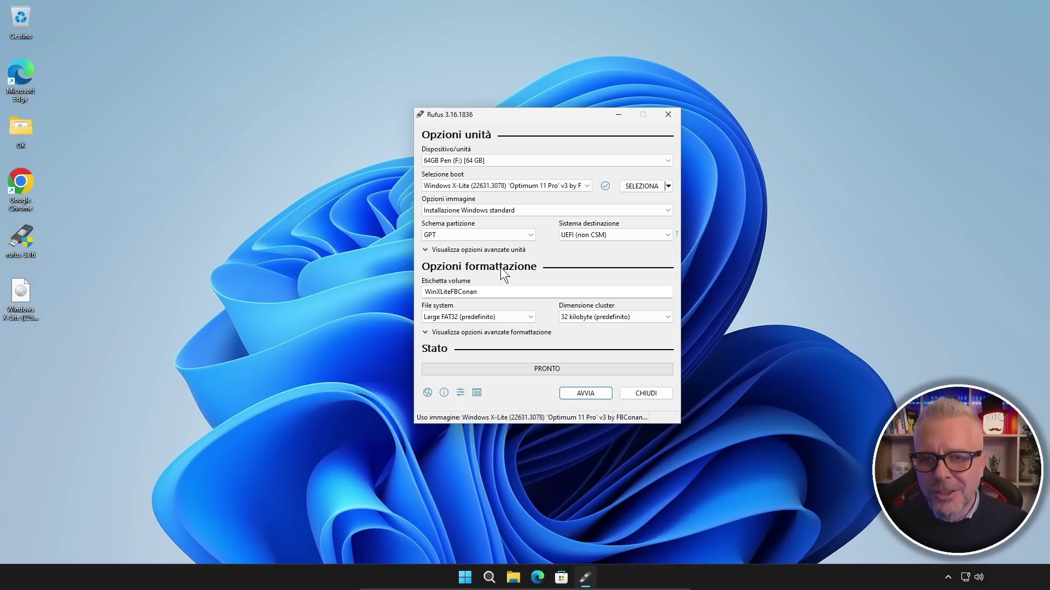
Keep the GPT partition scheme and start writing the image to the 64GB Pen (F:) drive, accepting that its data is erased.
click(529, 234)
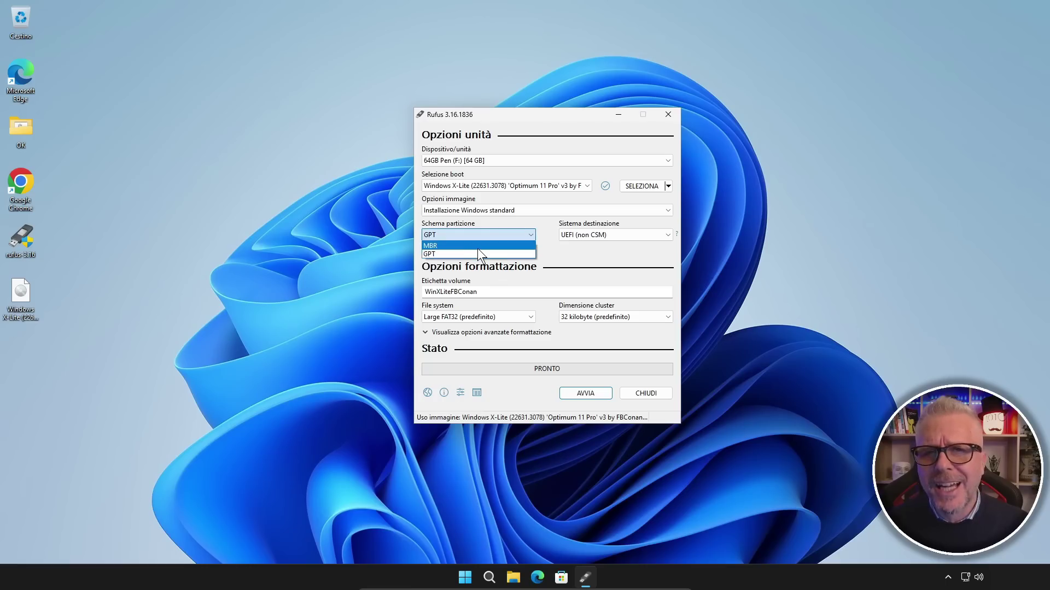
click(586, 336)
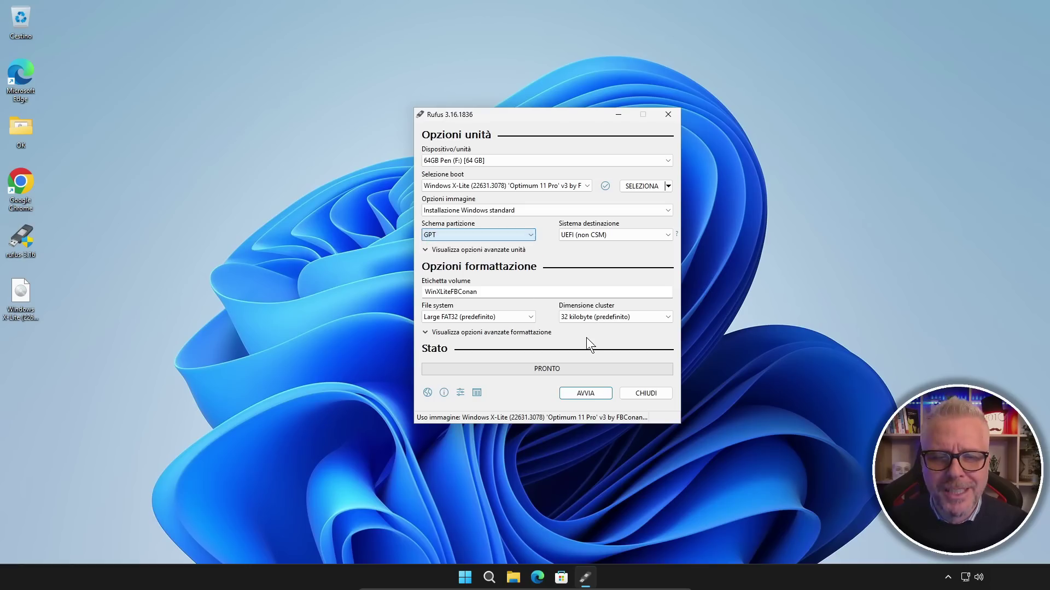
click(587, 394)
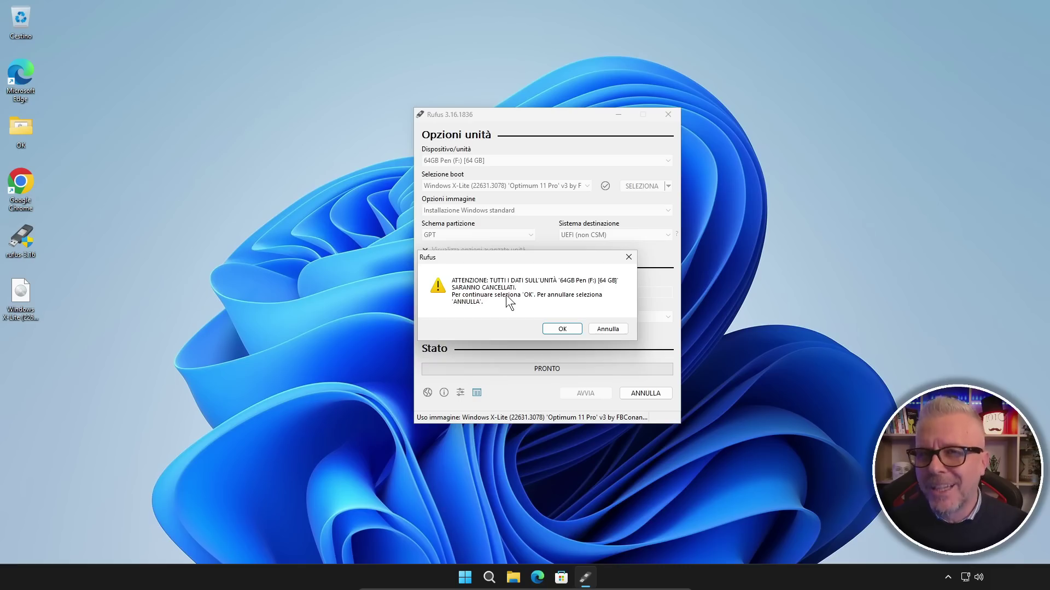
click(562, 329)
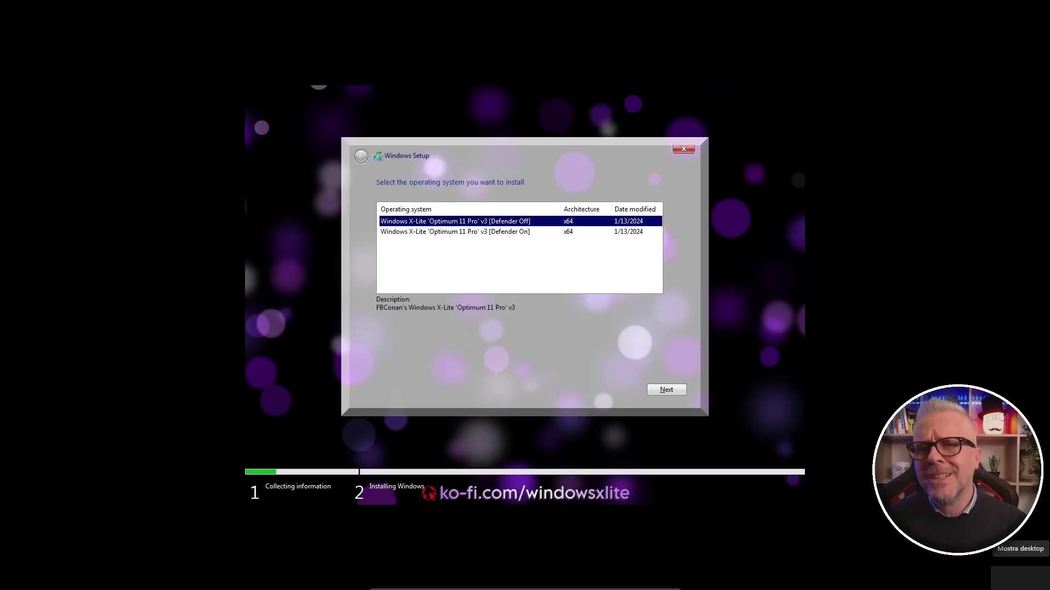
In Windows Setup, choose Windows X-Lite 'Optimum 11 Pro' v3 [Defender On] and install it on Drive 0 Unallocated Space.
click(455, 232)
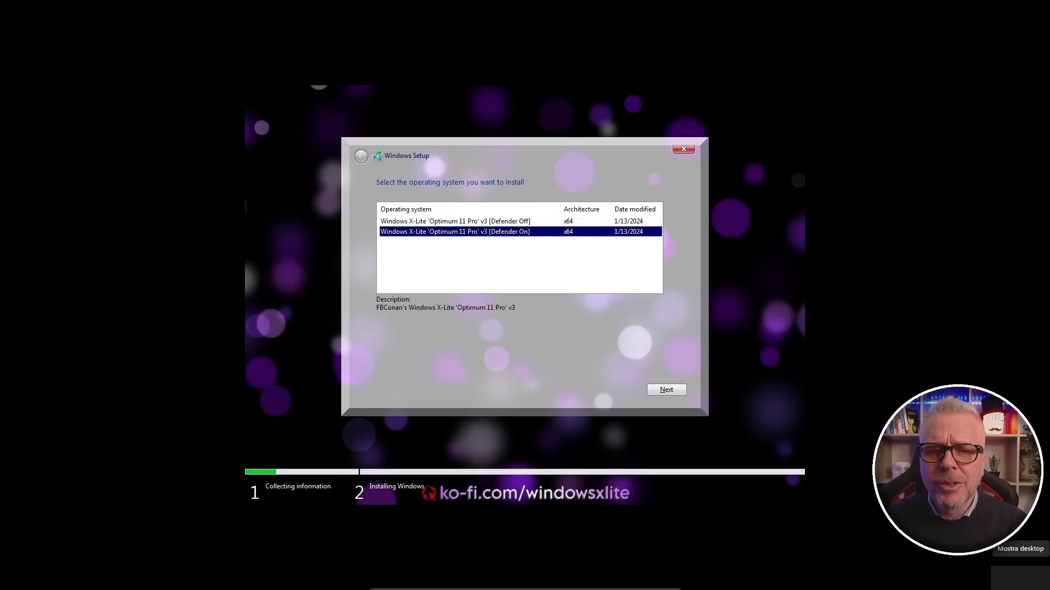
click(666, 390)
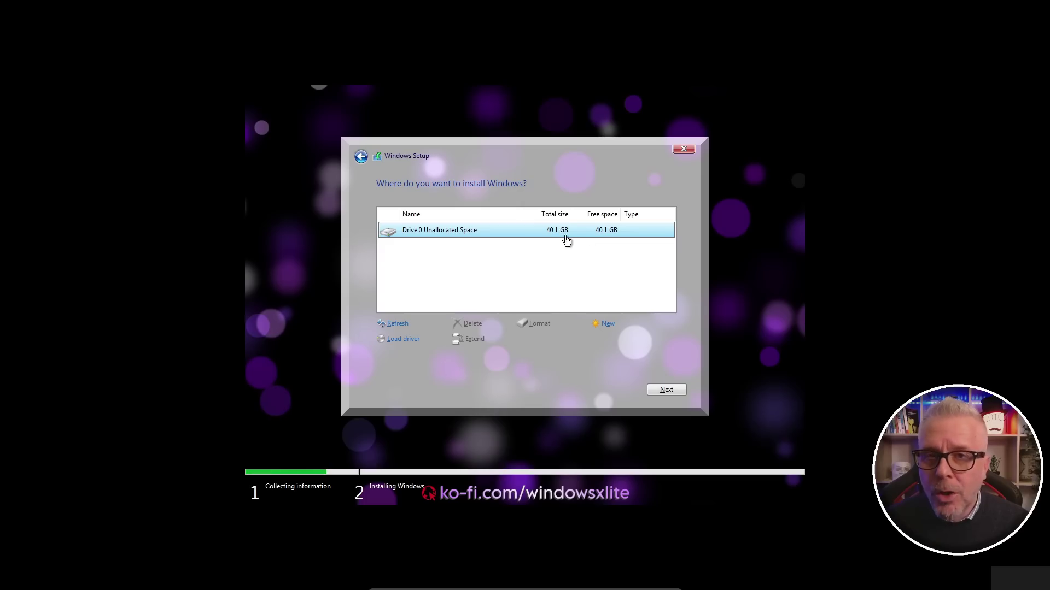
click(667, 390)
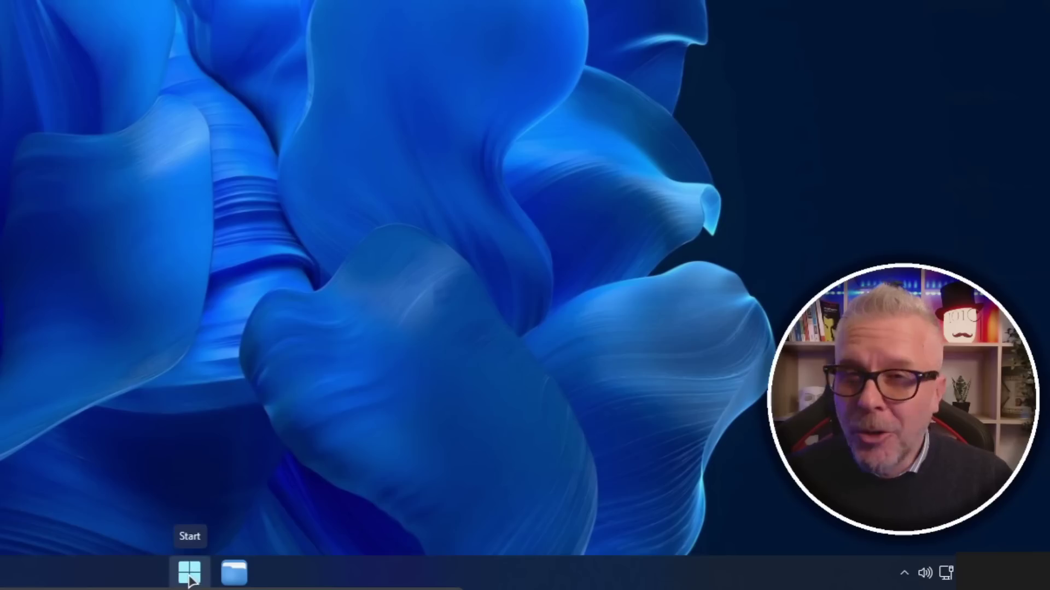
In the Language & region settings, install Italiano (Italia) with its language pack and set it as the Windows display language.
click(188, 575)
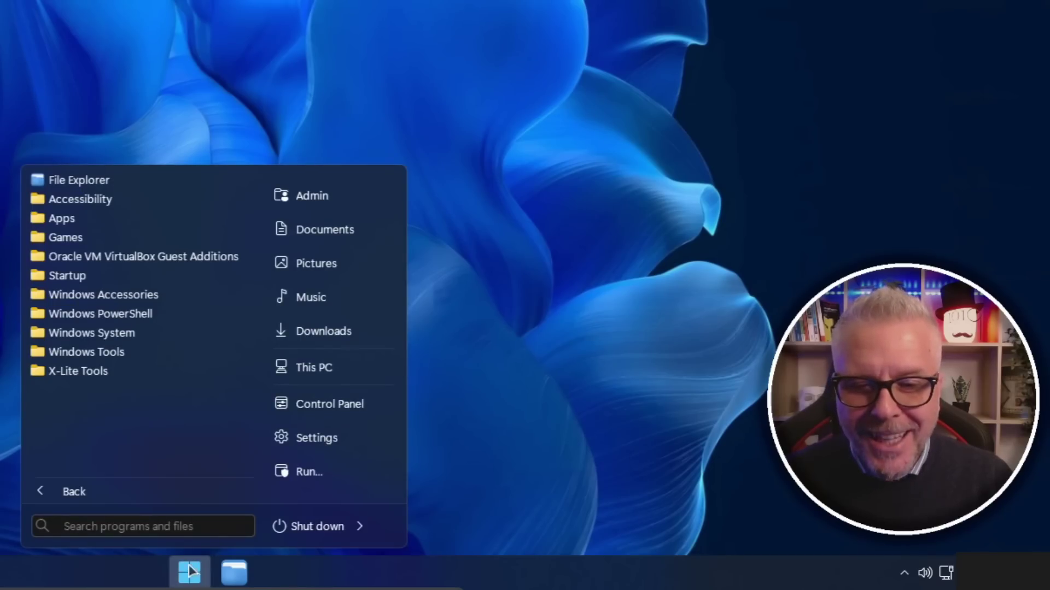
click(316, 438)
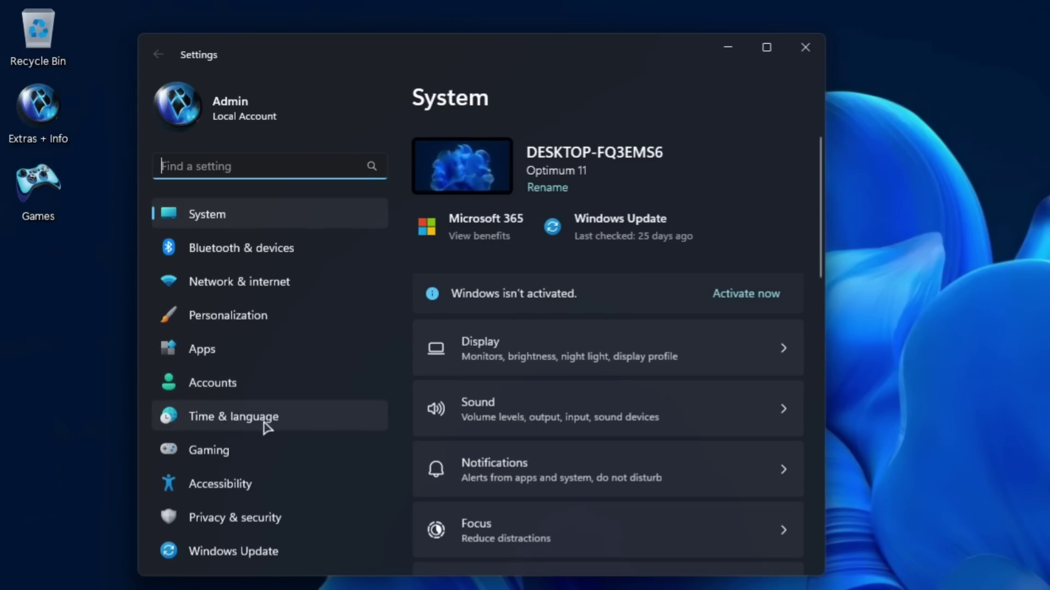
click(239, 421)
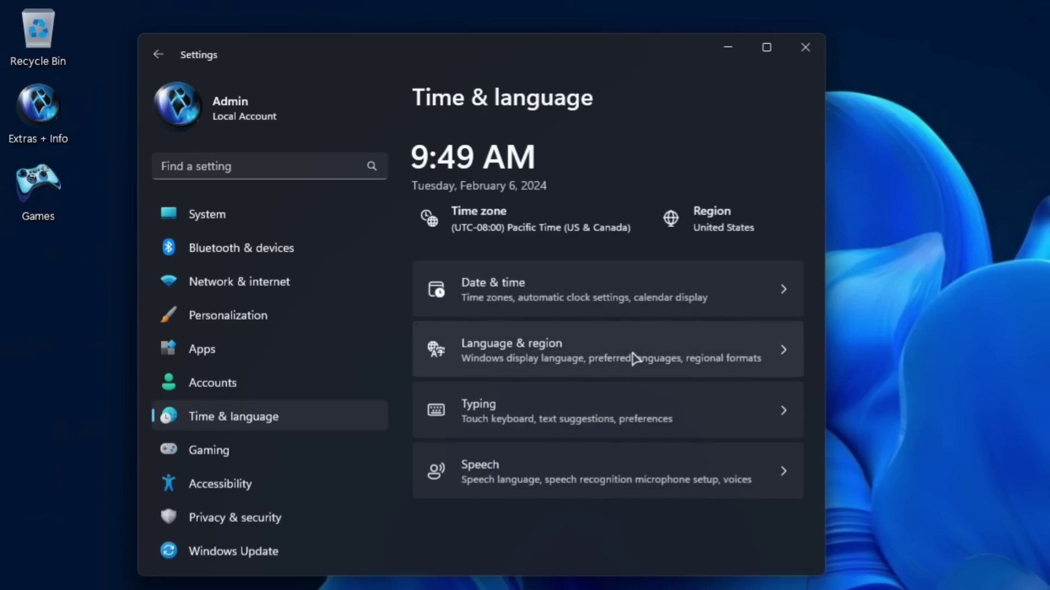
click(580, 360)
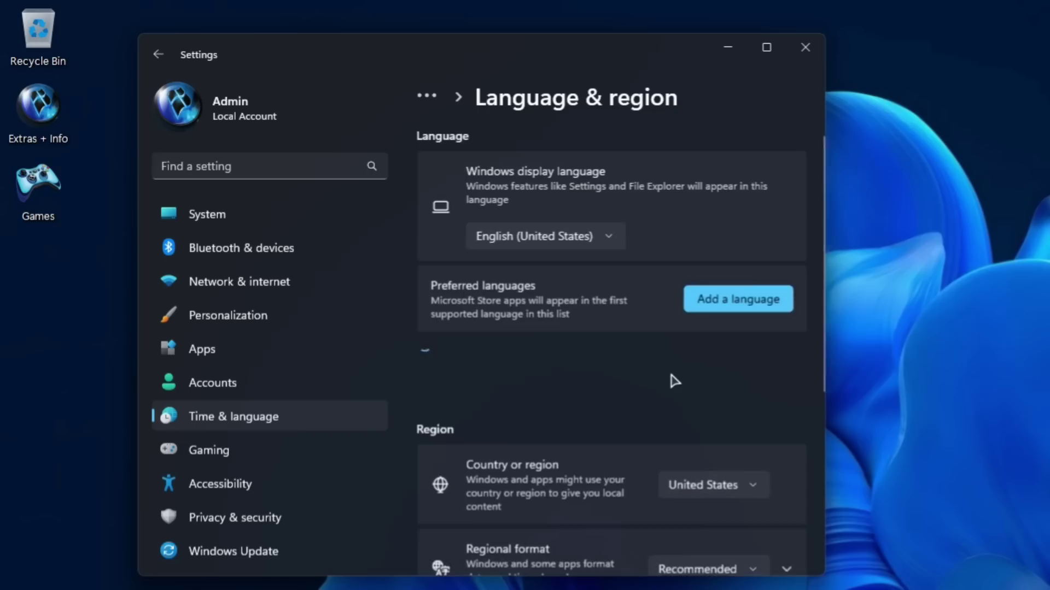
click(741, 304)
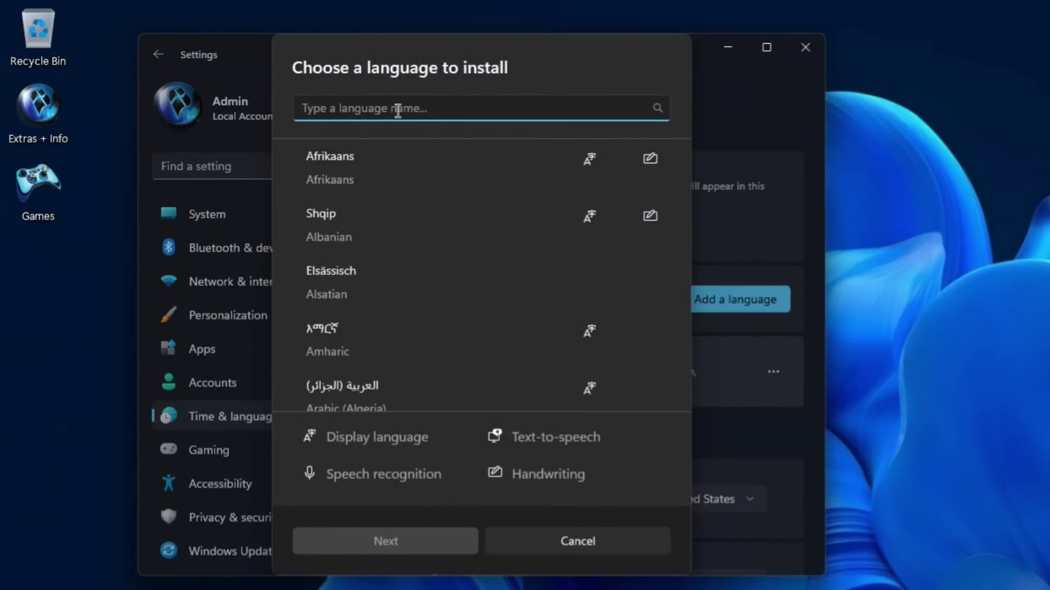
text(ita)
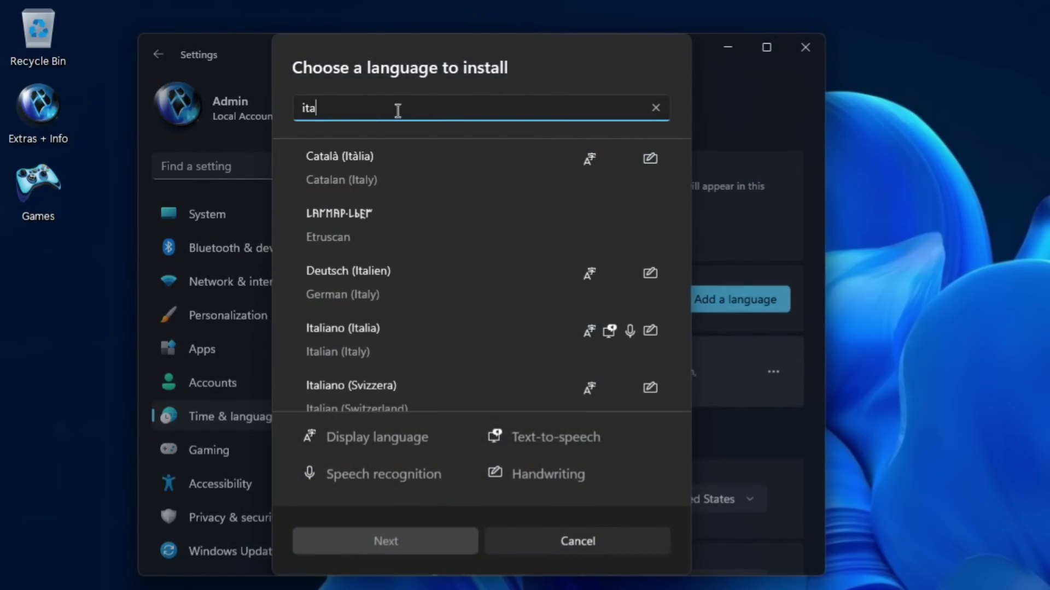
click(375, 346)
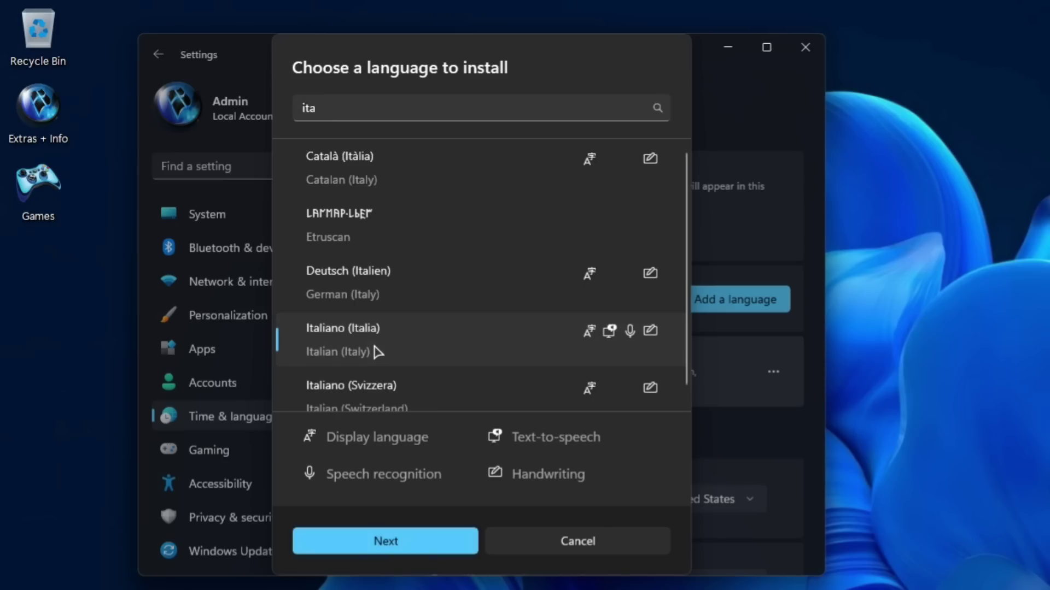
click(398, 543)
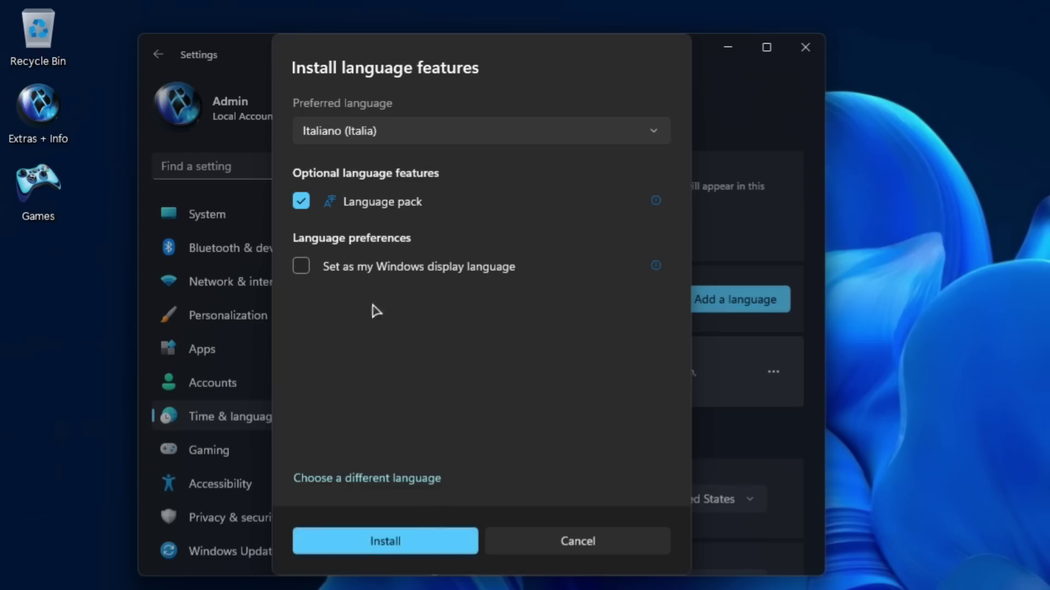
click(301, 267)
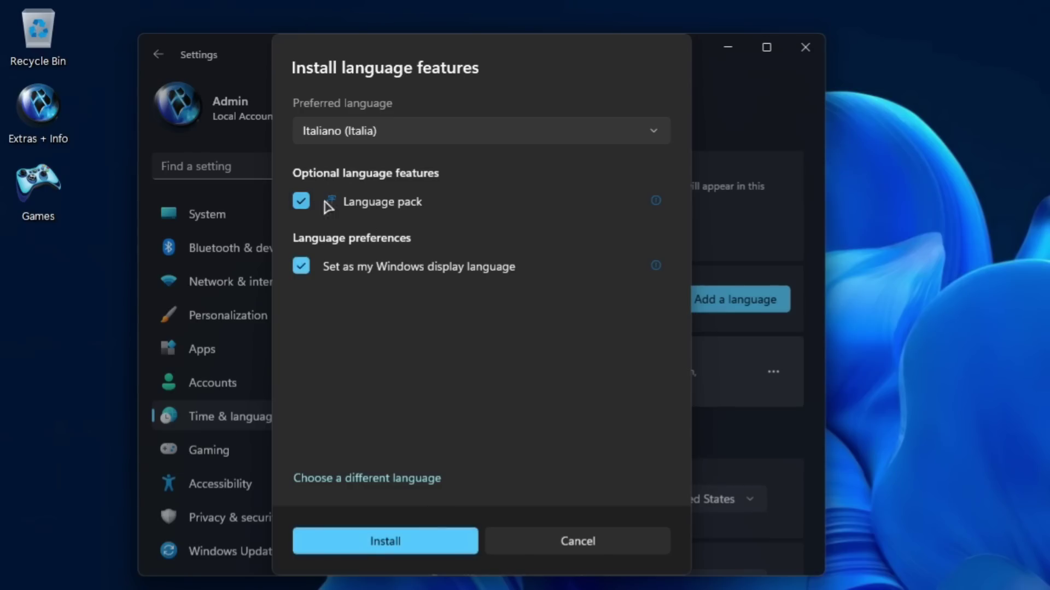
click(385, 541)
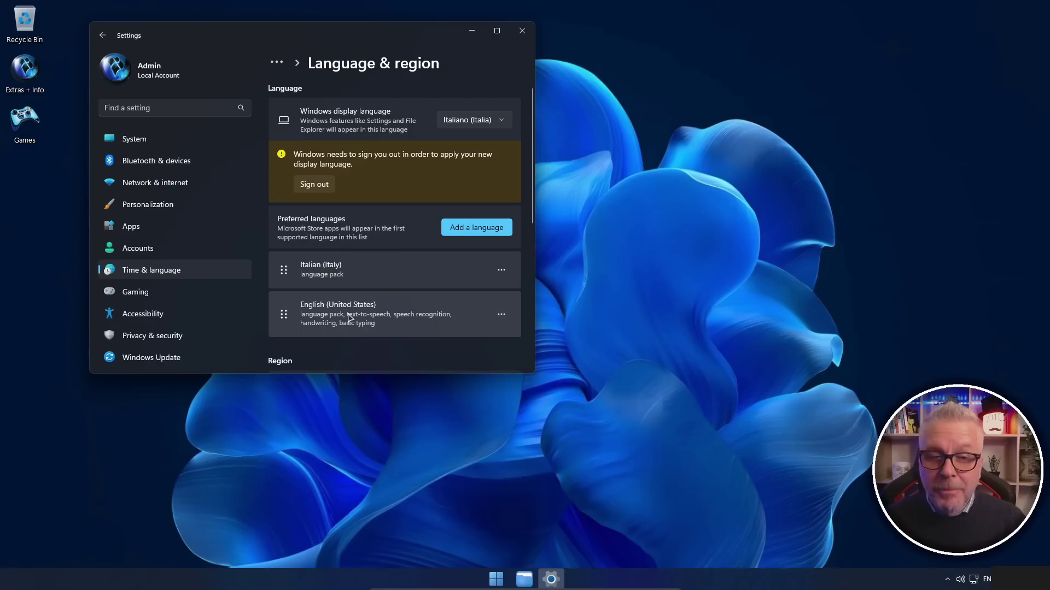
Remove English (United States) from the preferred languages and confirm the removal.
click(501, 315)
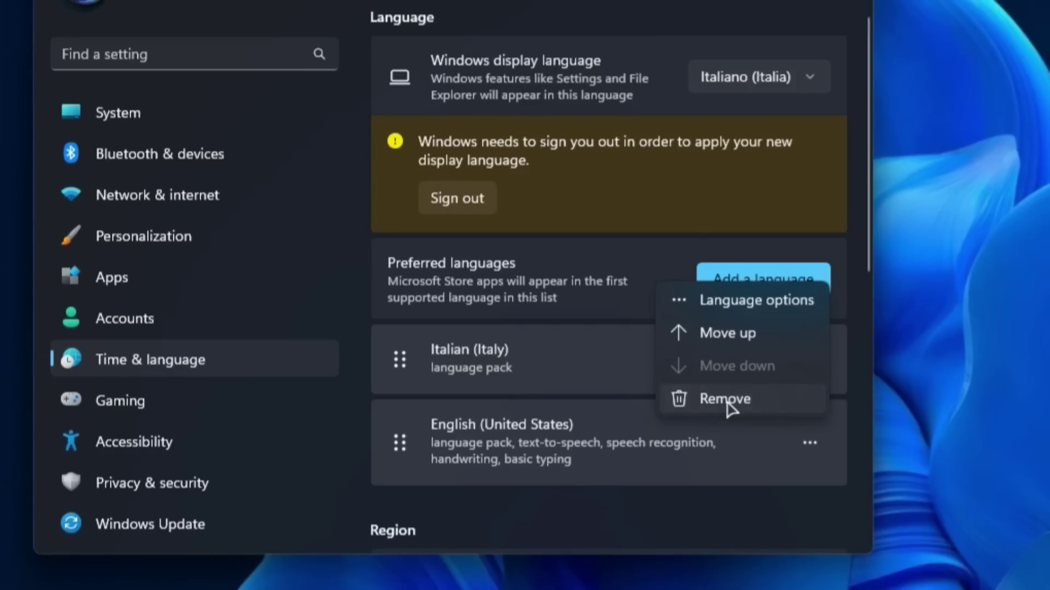
click(727, 400)
click(768, 383)
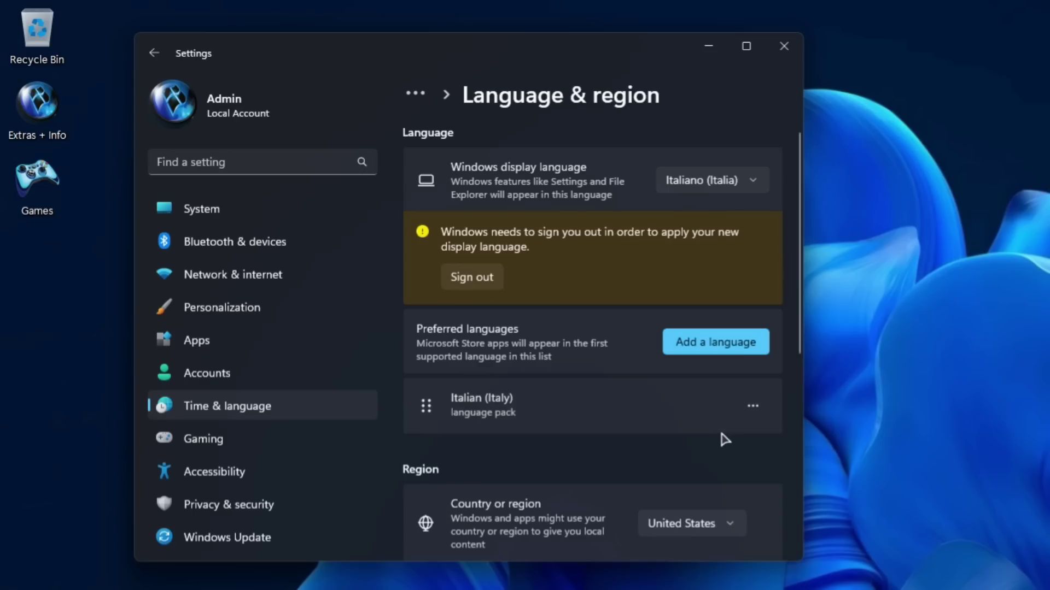
Set the country or region to Italy and the regional format to Italian (San Marino).
scroll(482, 293, down, 2)
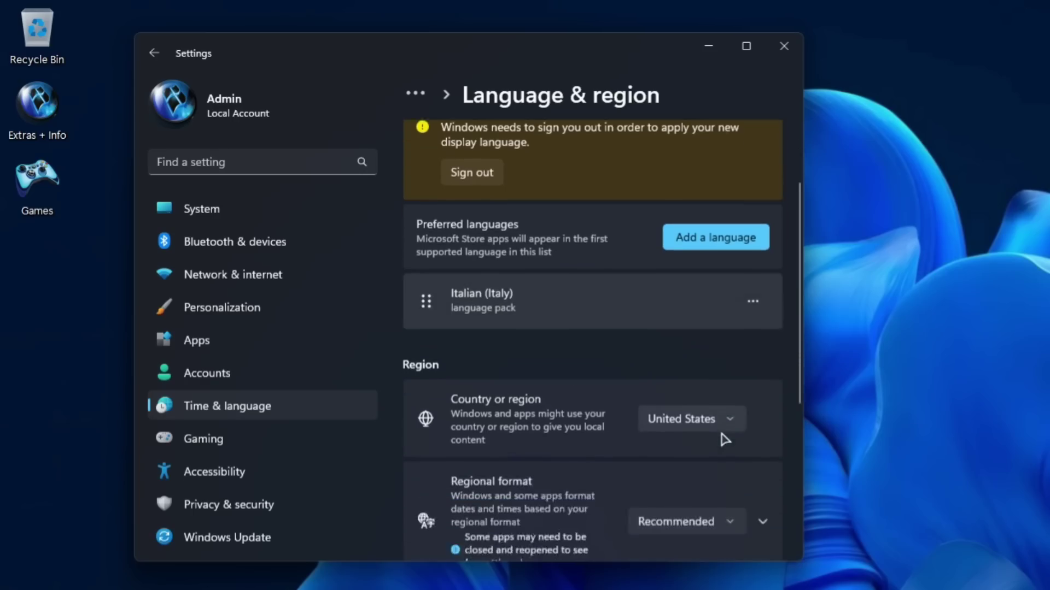
scroll(725, 439, down, 2)
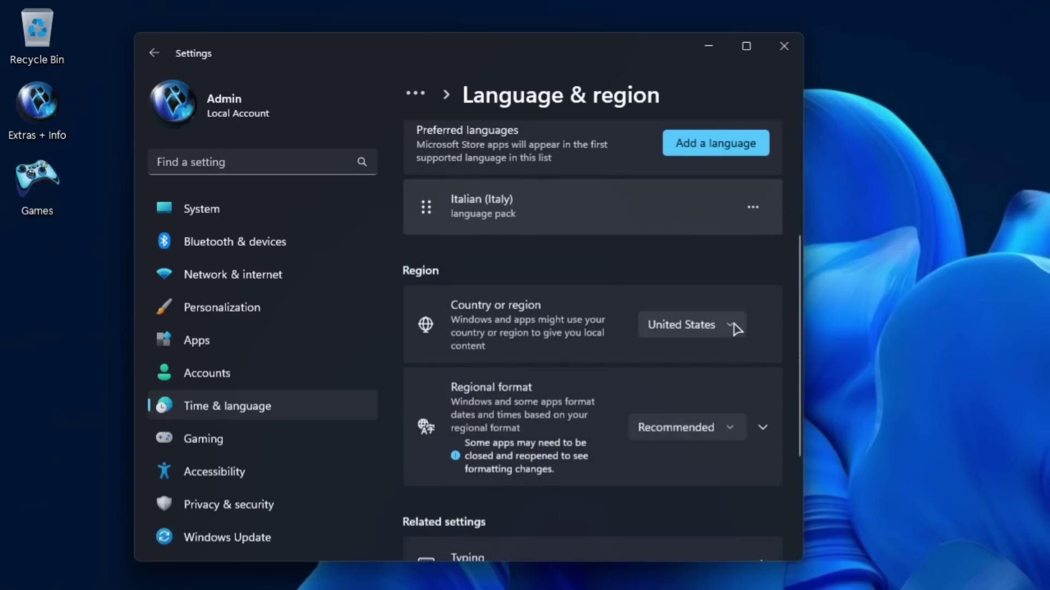
click(733, 326)
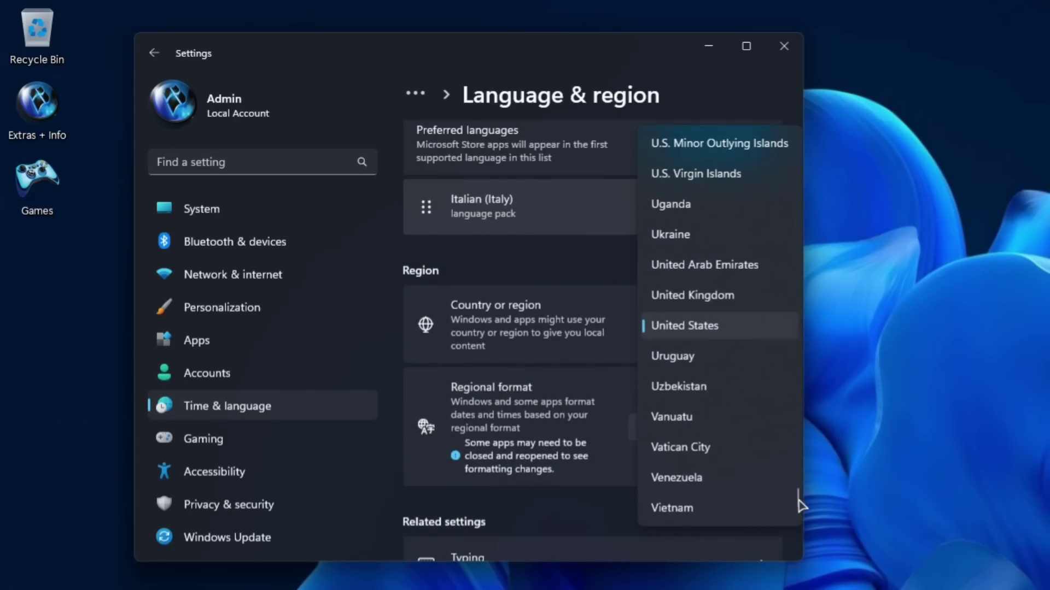
drag(797, 499, 796, 304)
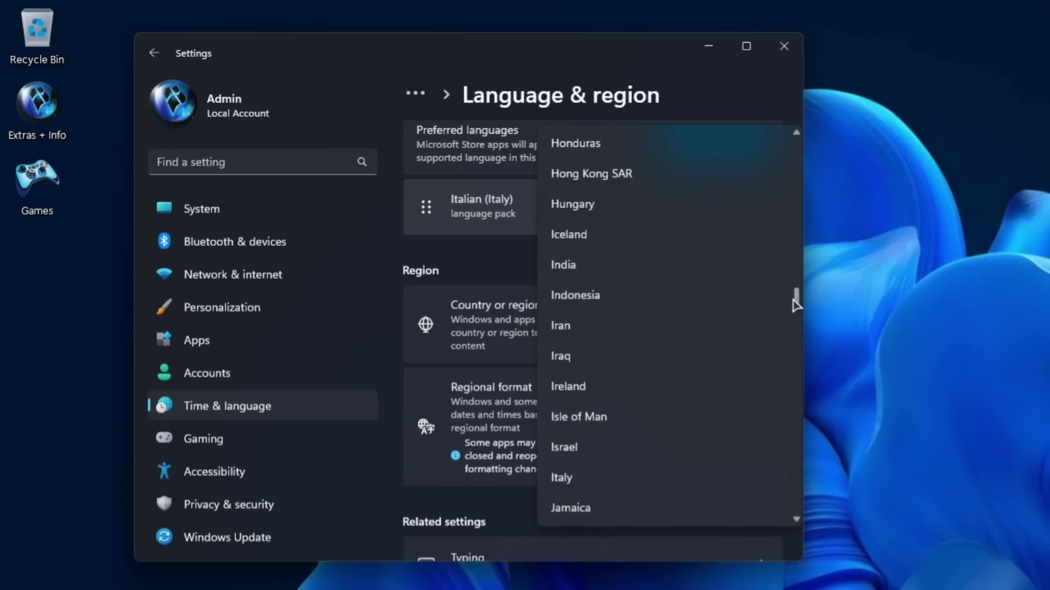
click(594, 480)
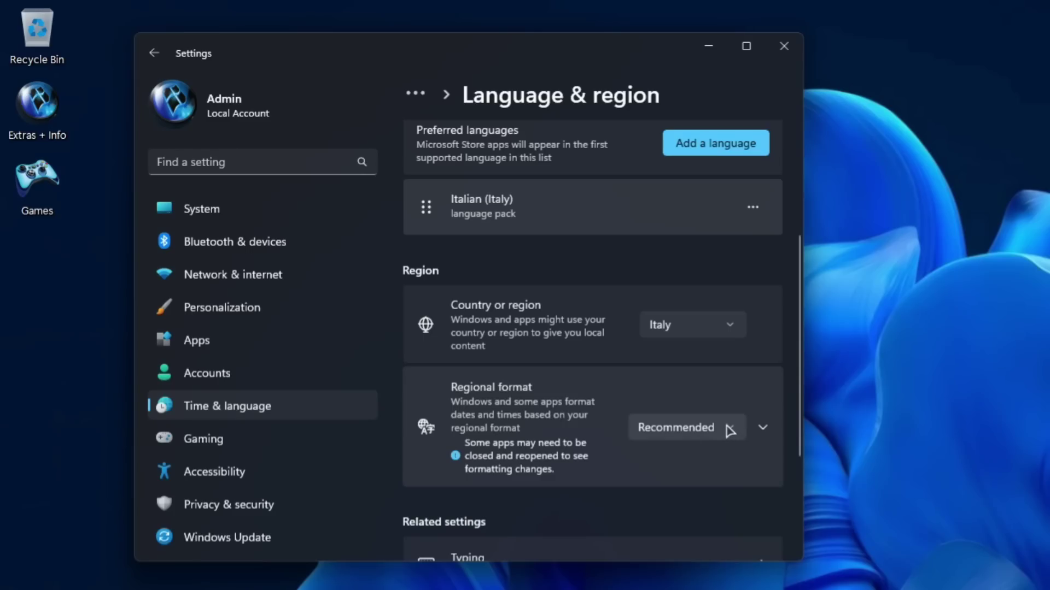
click(730, 430)
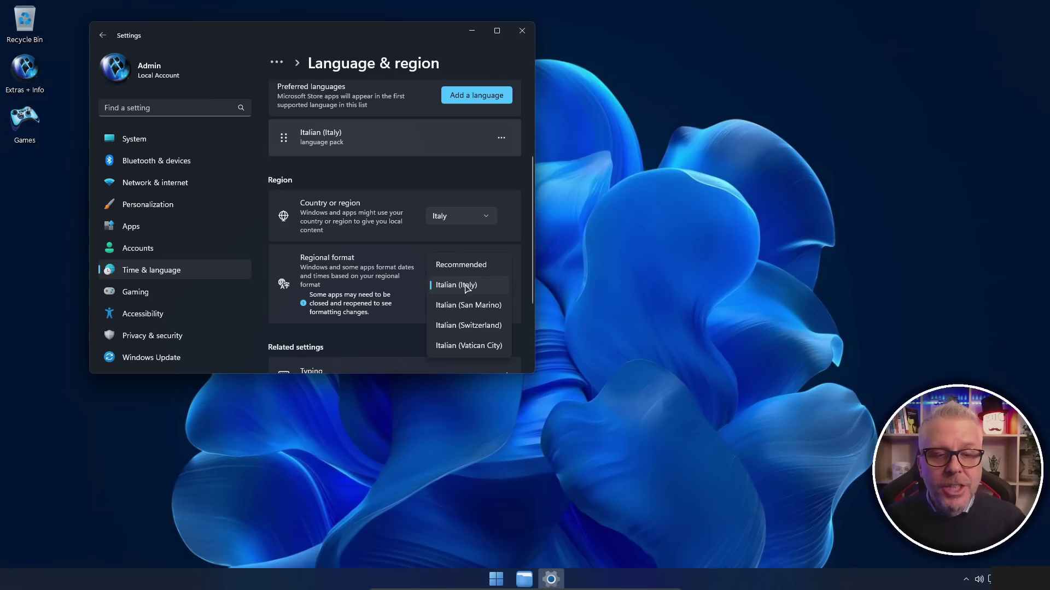
click(471, 305)
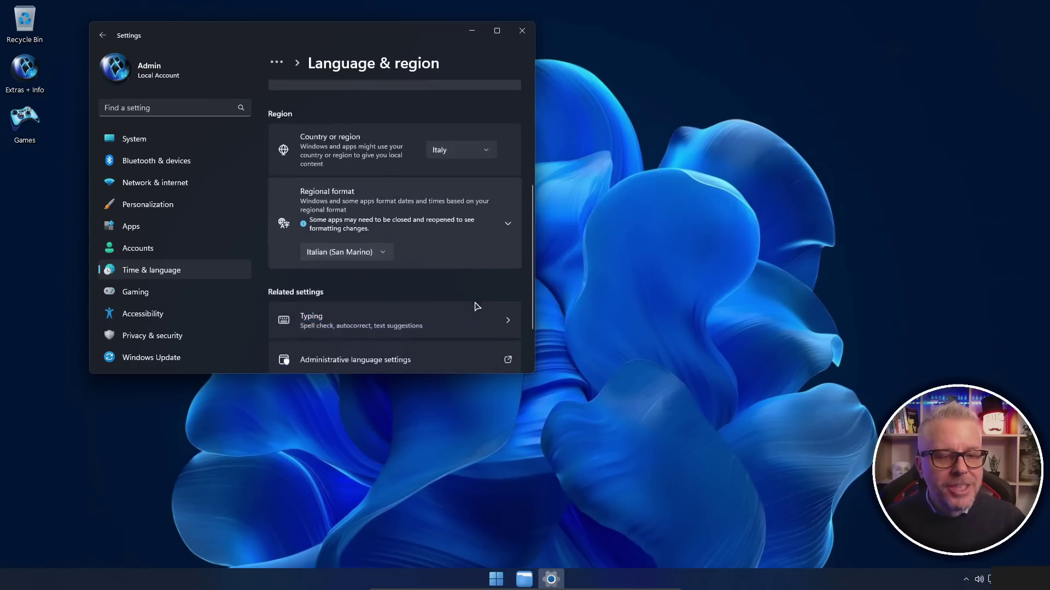
In the administrative language settings, change the system locale for non-Unicode programs to Italian (Italy) and postpone the restart.
scroll(476, 306, down, 1)
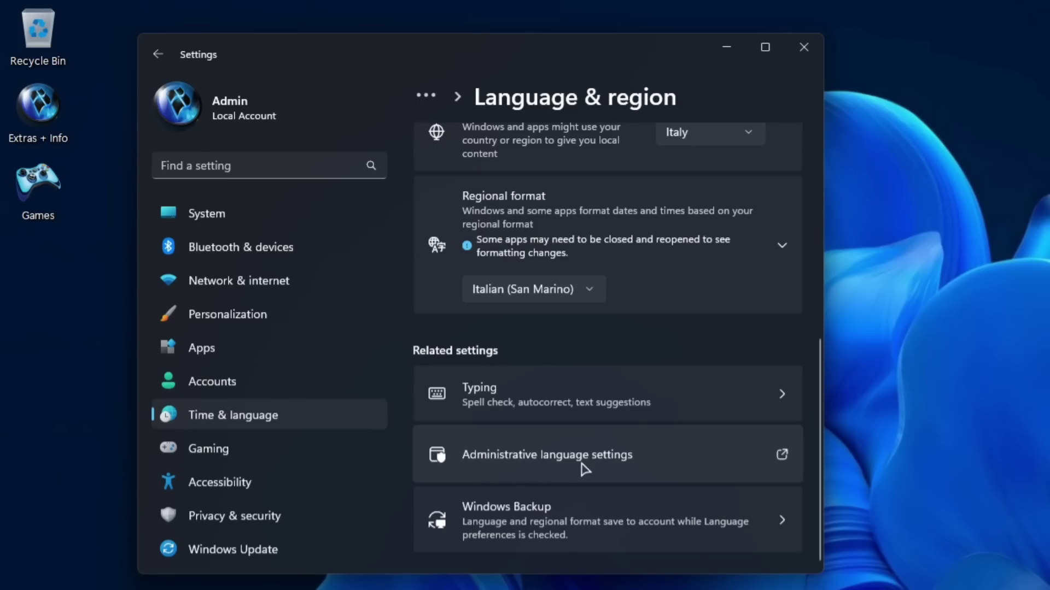
click(639, 462)
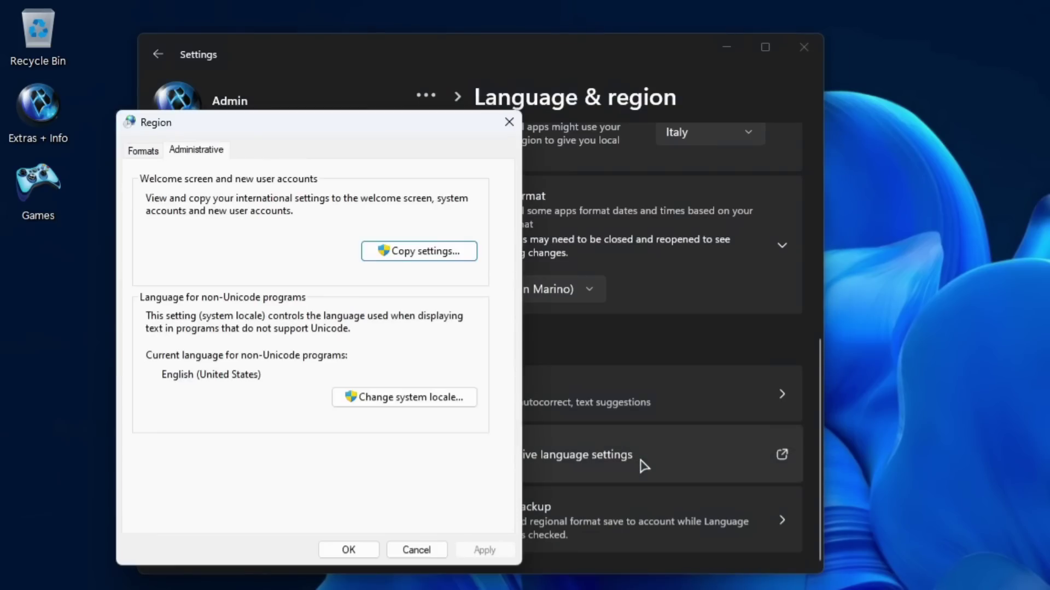
click(422, 402)
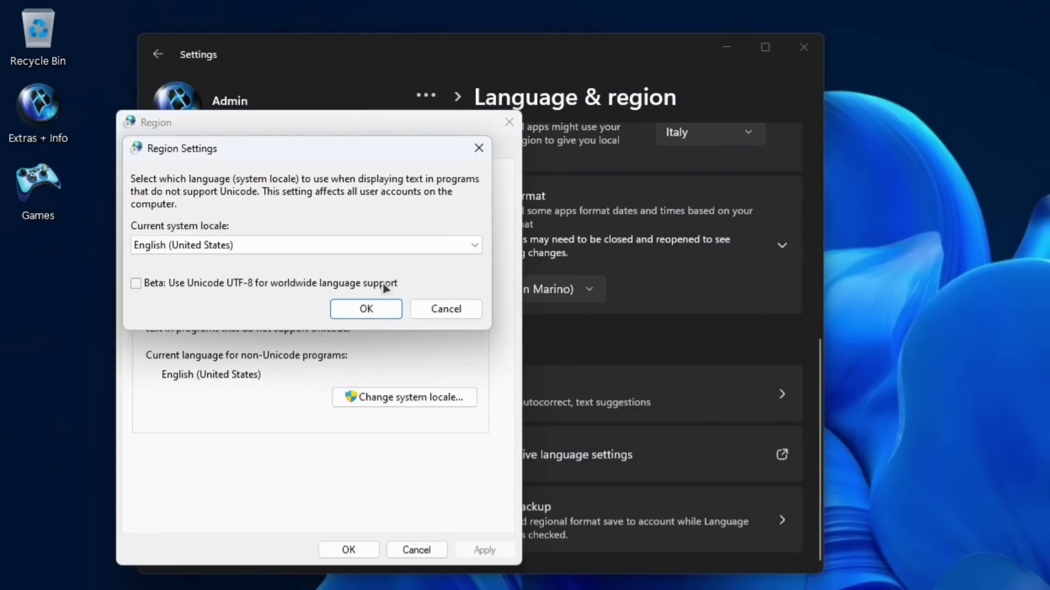
click(473, 245)
scroll(374, 406, down, 1)
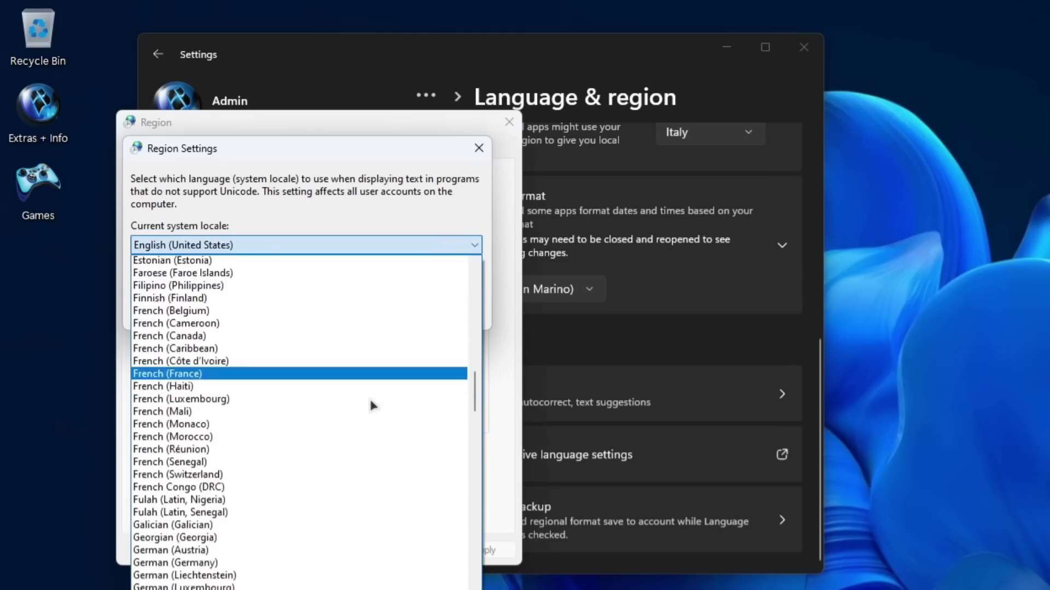
scroll(374, 406, down, 11)
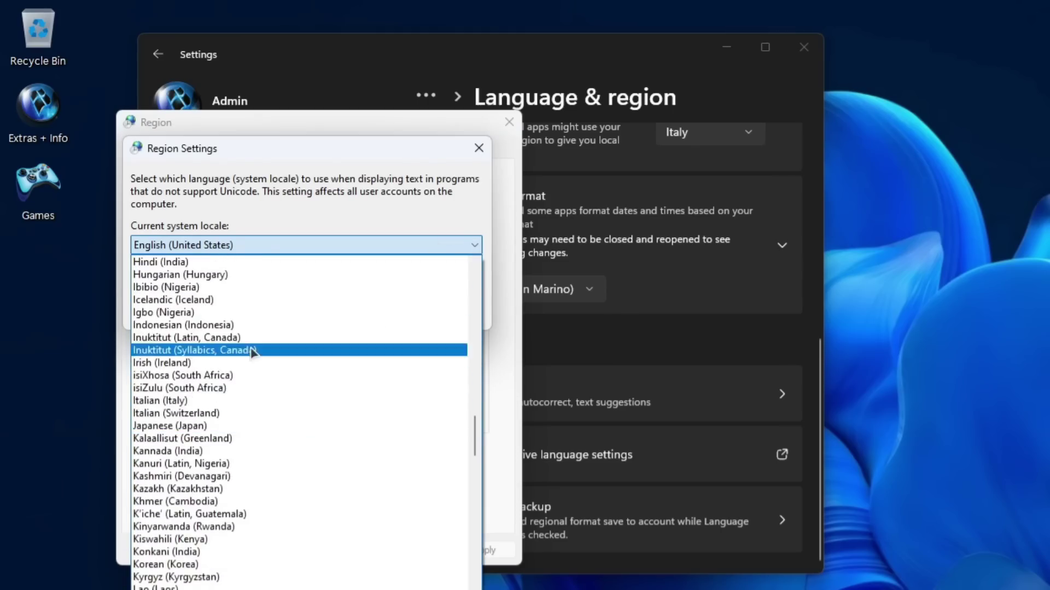
click(213, 401)
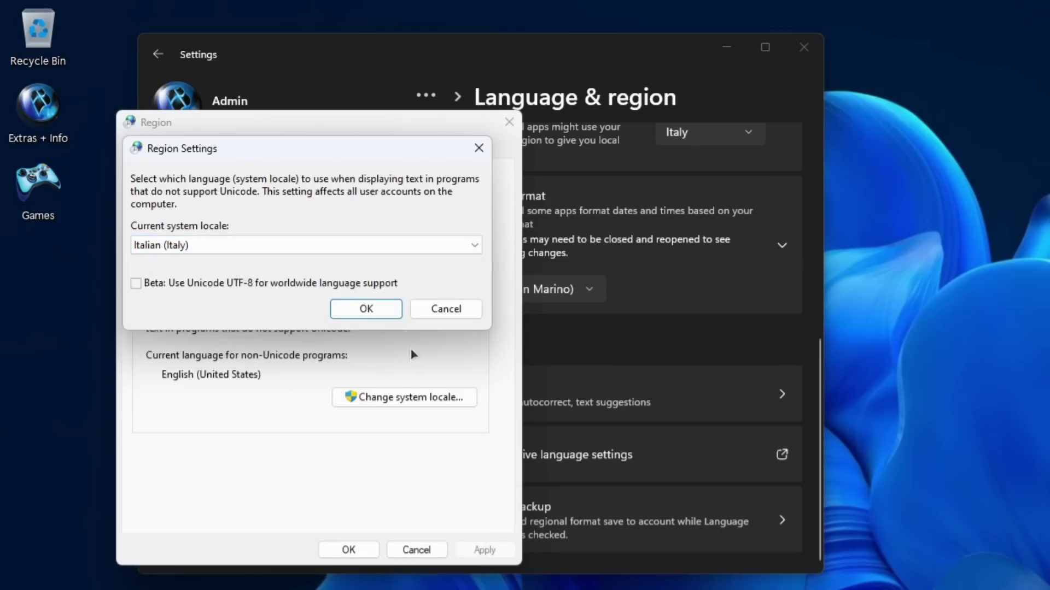
click(378, 311)
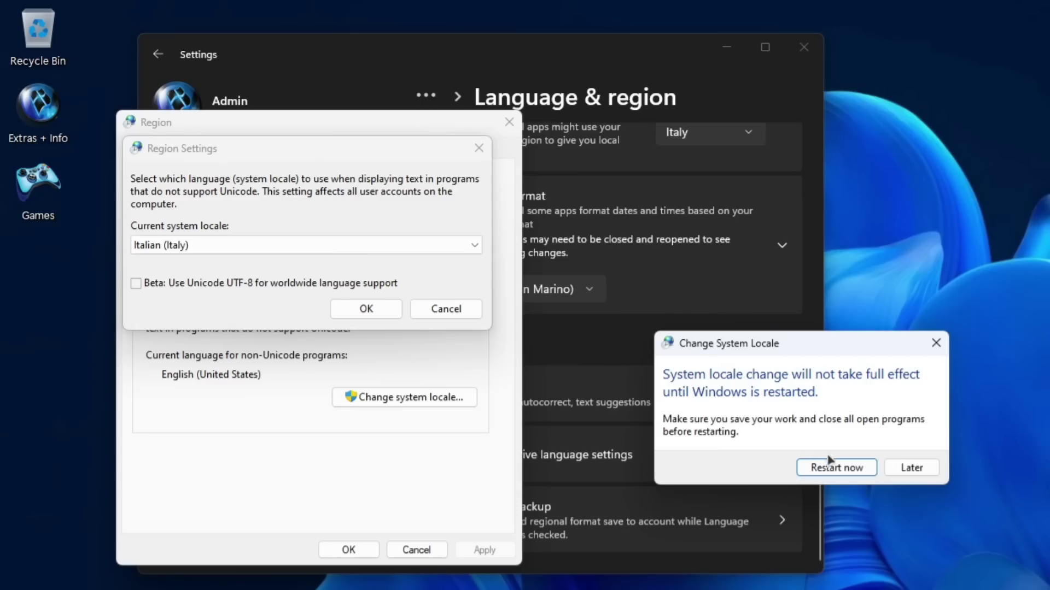
click(911, 469)
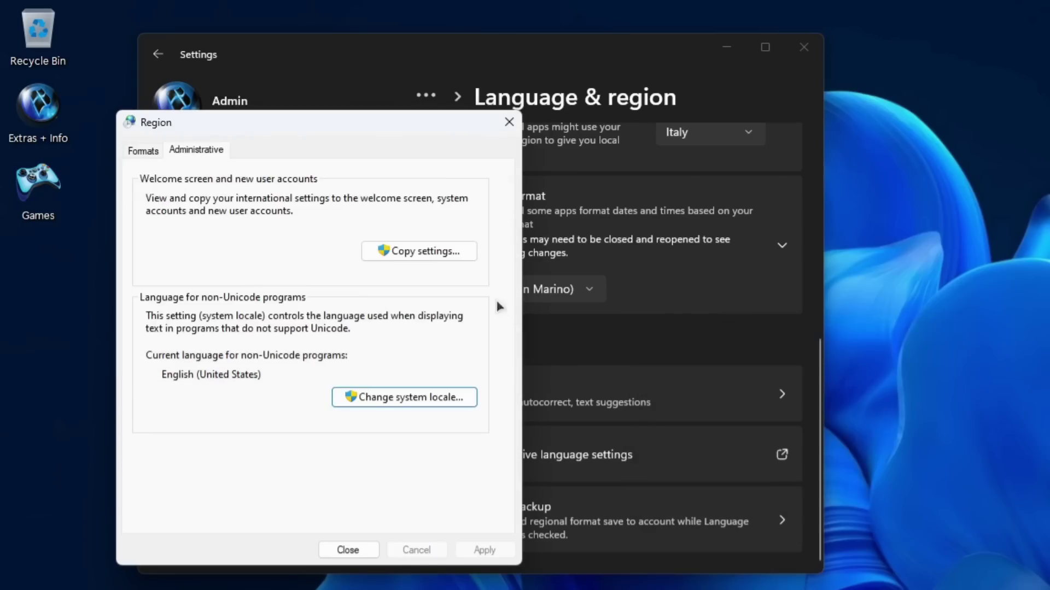
Copy the current language settings to the welcome screen, system accounts and new user accounts, and restart Windows.
click(422, 254)
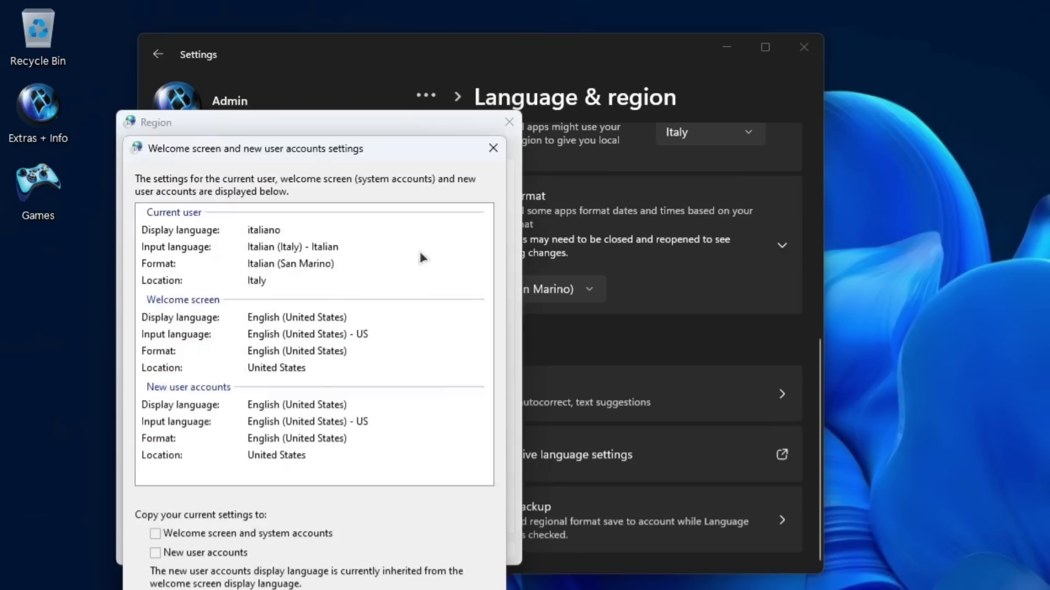
click(156, 534)
click(155, 553)
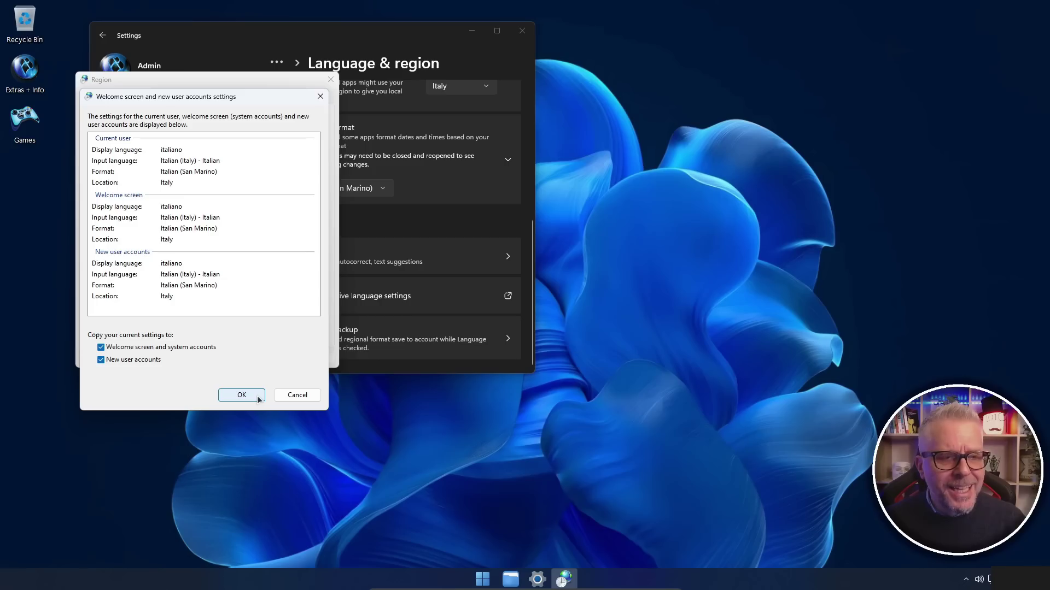
click(394, 589)
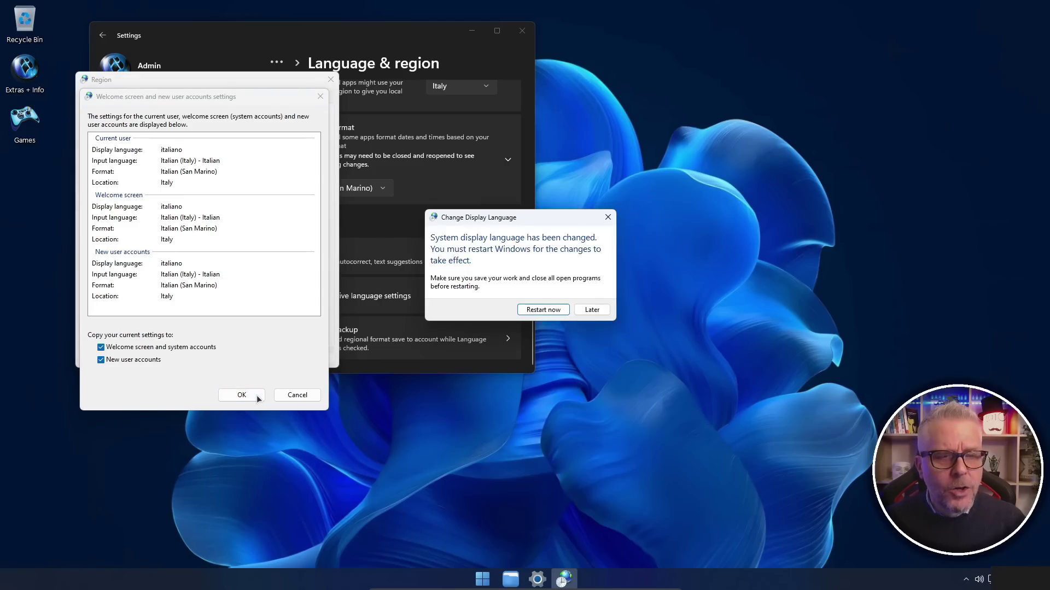
click(543, 310)
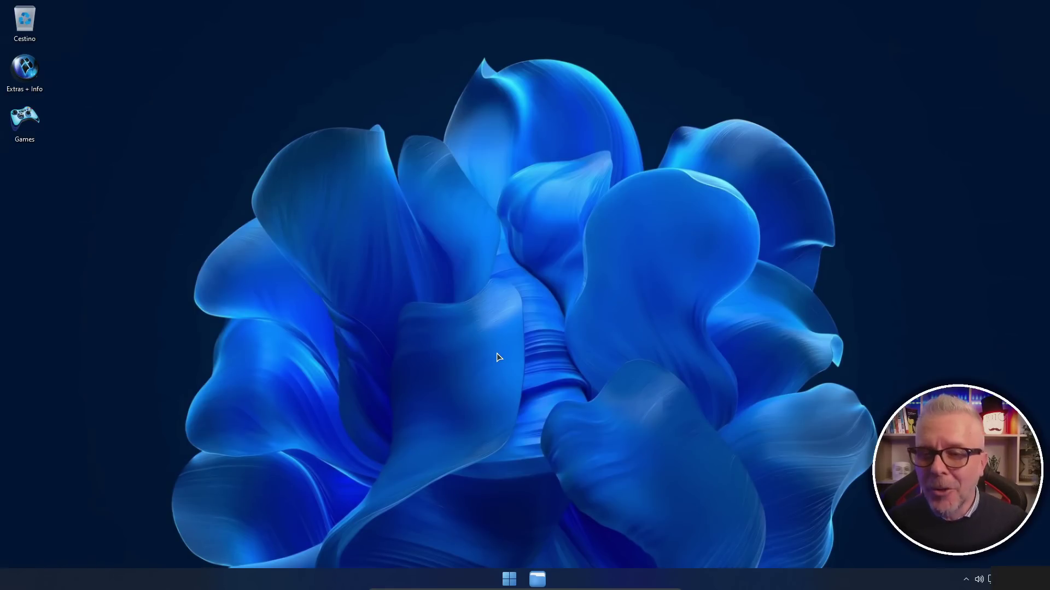
Open the Start menu to check the display language of its entries, and close it.
click(509, 581)
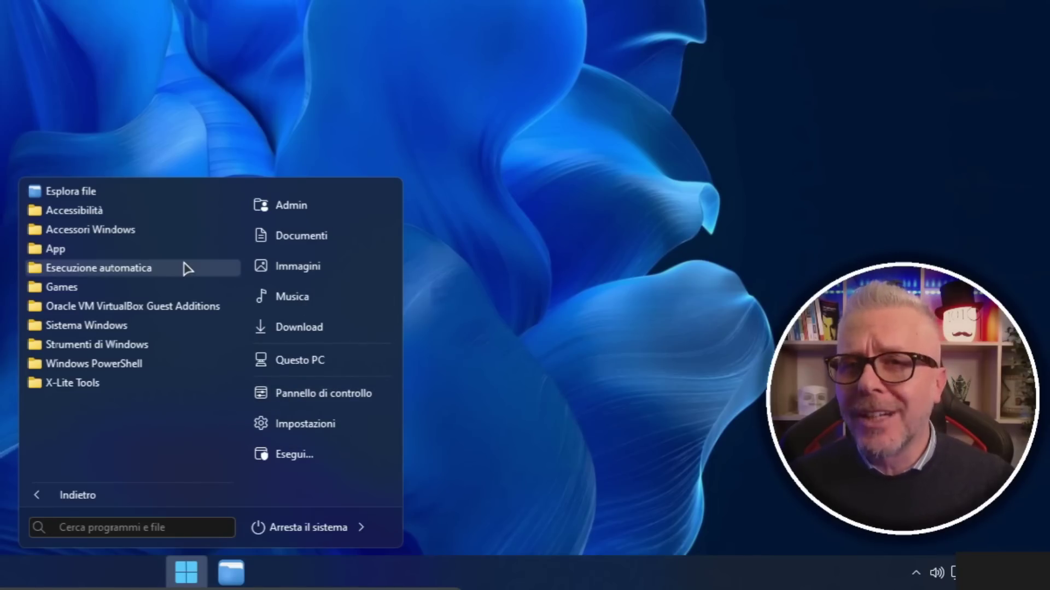
click(300, 50)
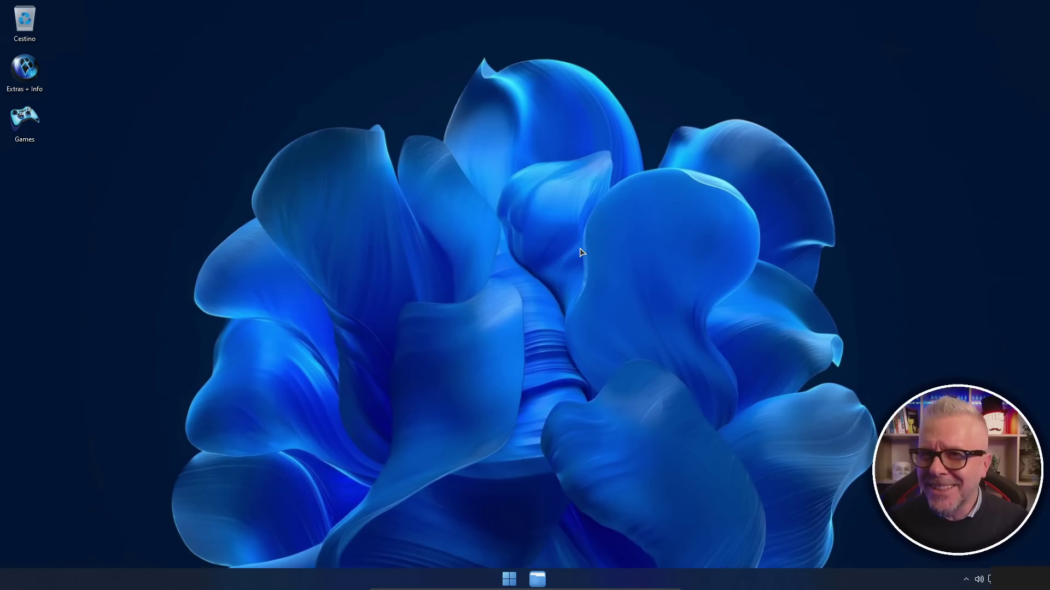
Open Task Manager from the desktop and examine the system's performance graphs.
key(Tab)
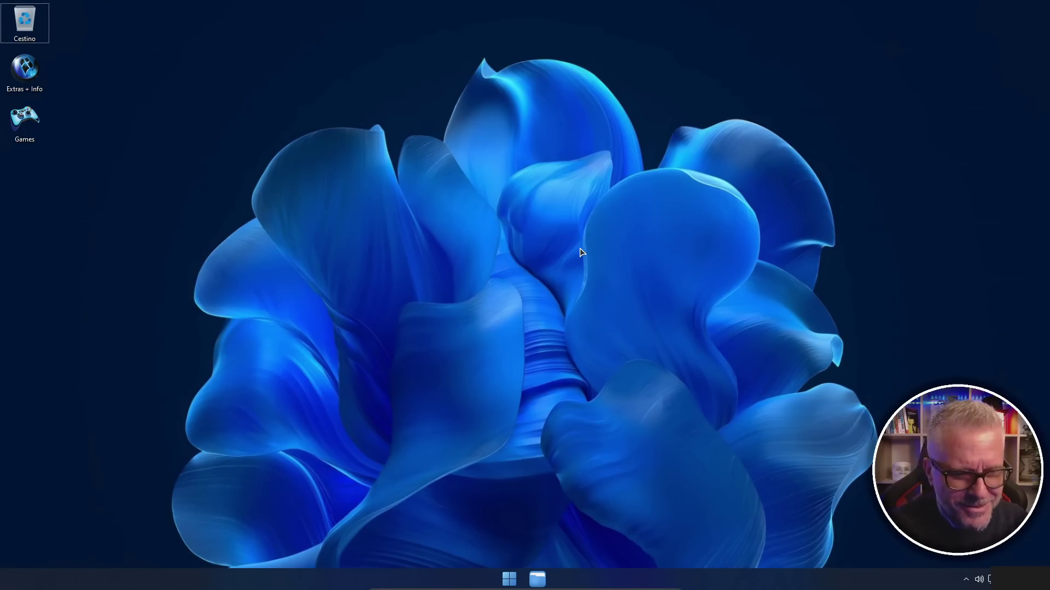
key(ctrl+shift+Escape)
click(66, 90)
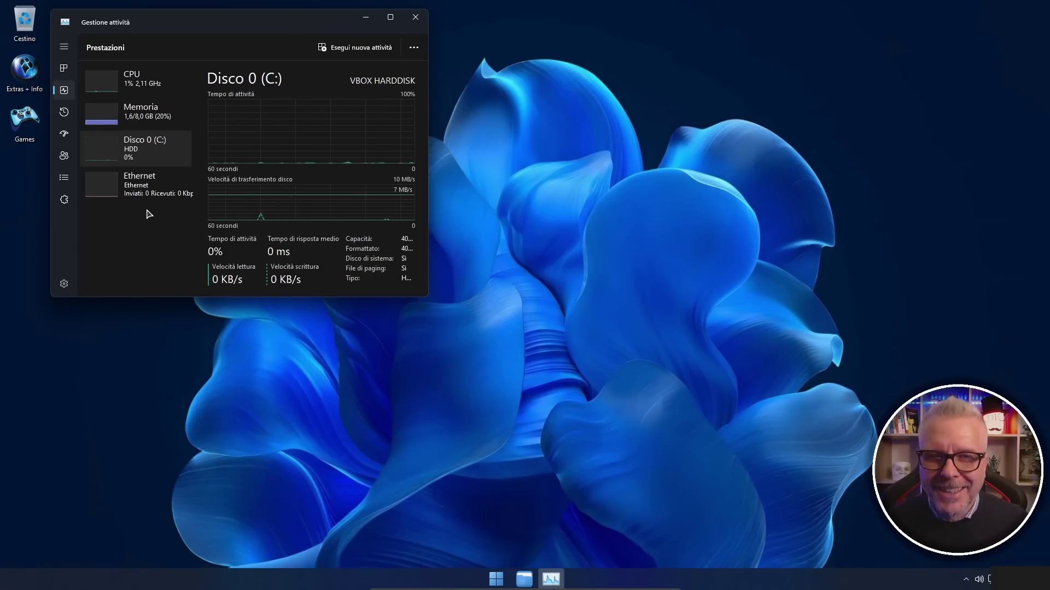
Close Task Manager, and look into the Enable Printing folder within the desktop's Extras + Info collection.
click(415, 18)
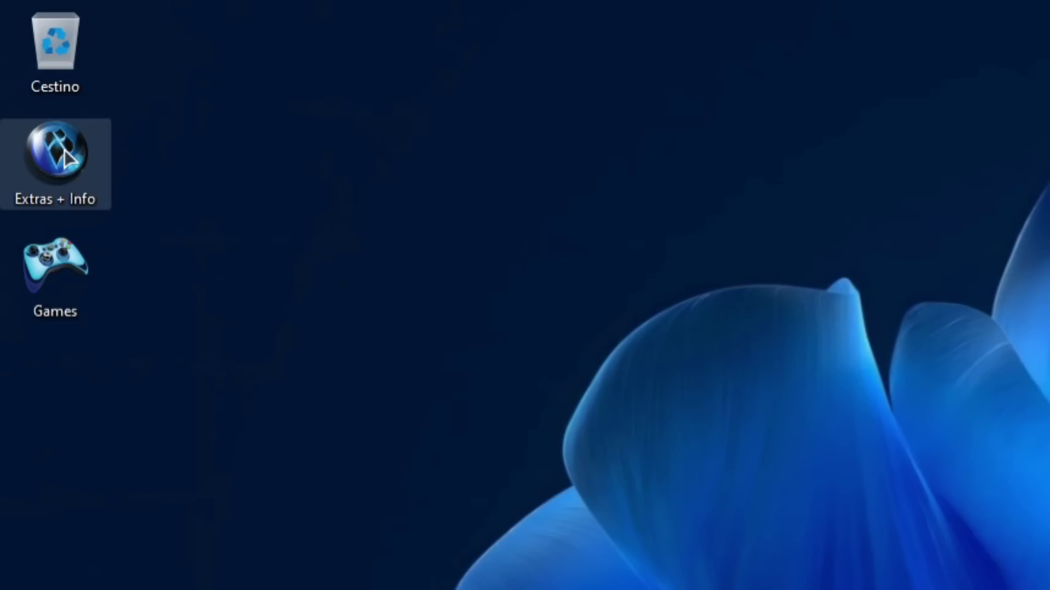
double_click(64, 159)
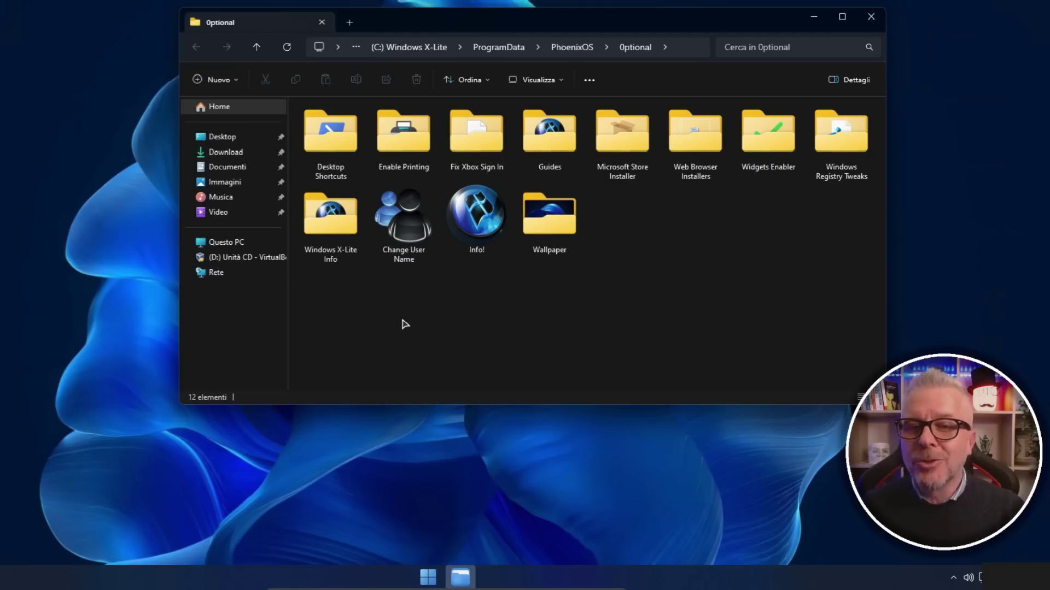
click(405, 140)
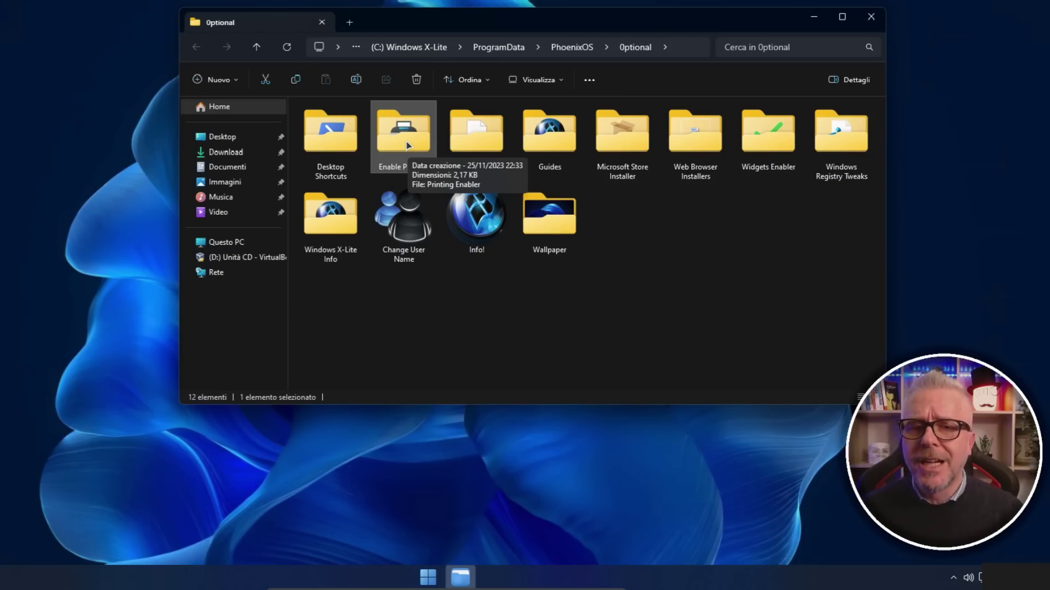
double_click(406, 143)
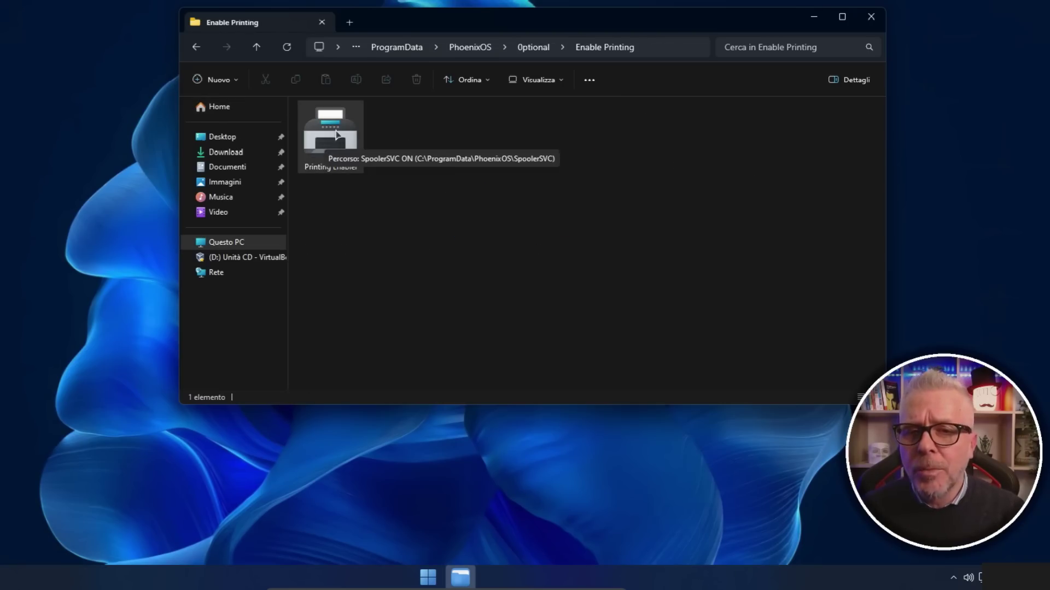
click(533, 47)
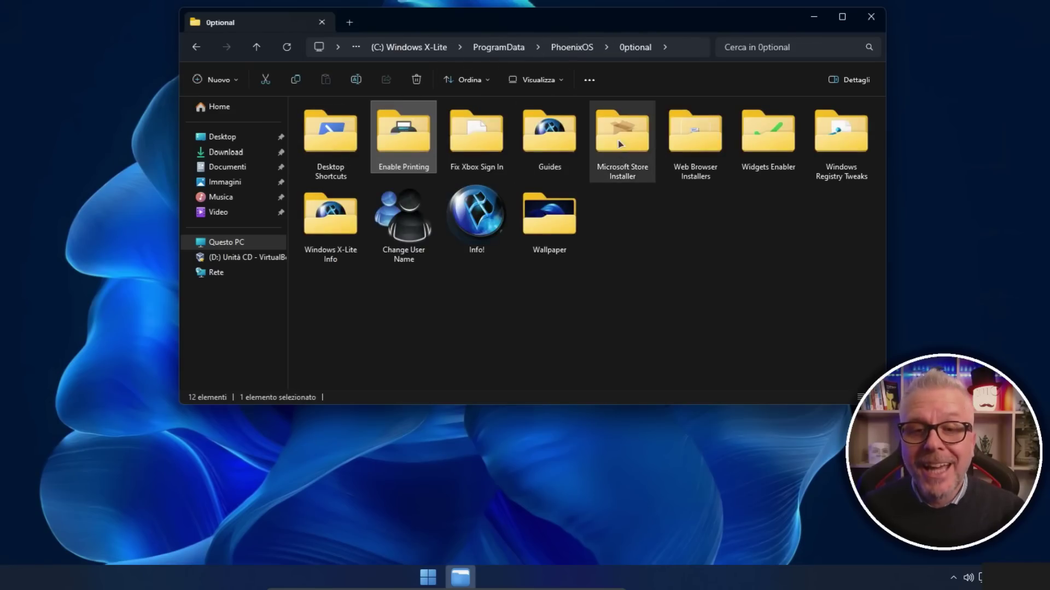
Install Google Chrome by running Chrome Installer.exe from the Web Browser Installers folder.
double_click(705, 139)
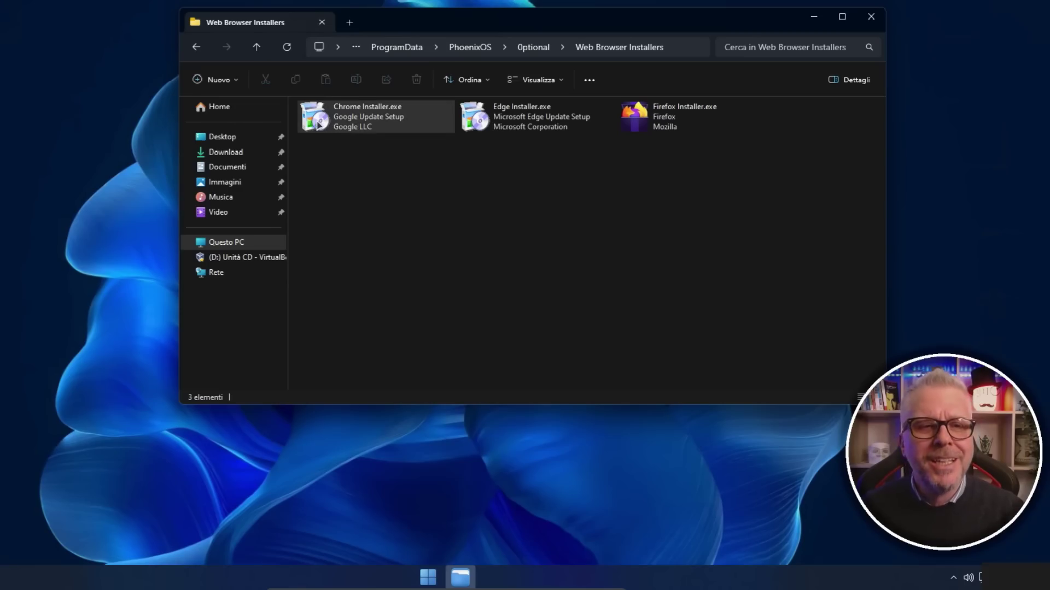
click(332, 121)
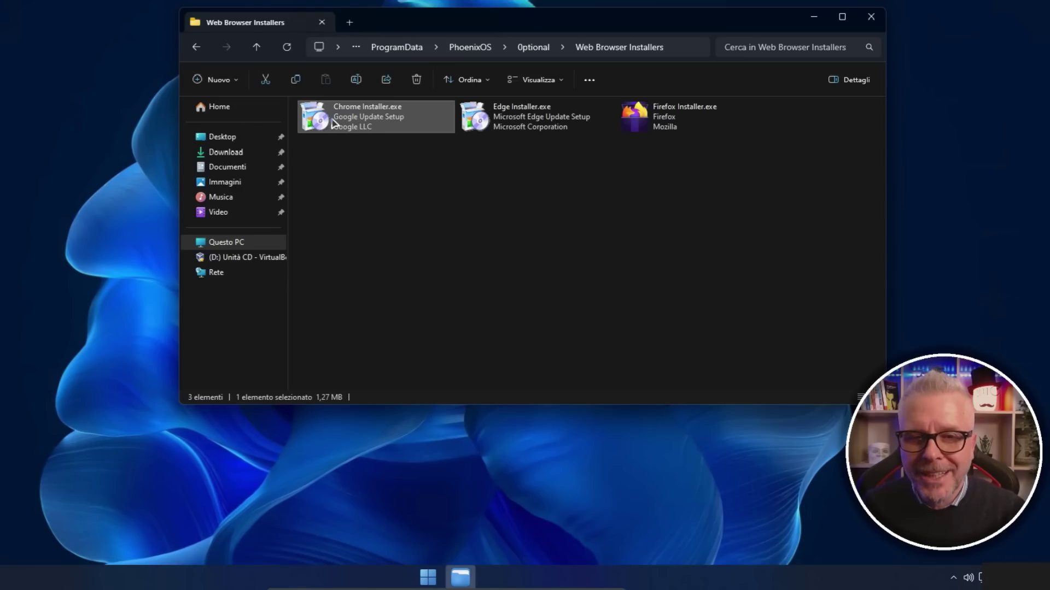
double_click(332, 121)
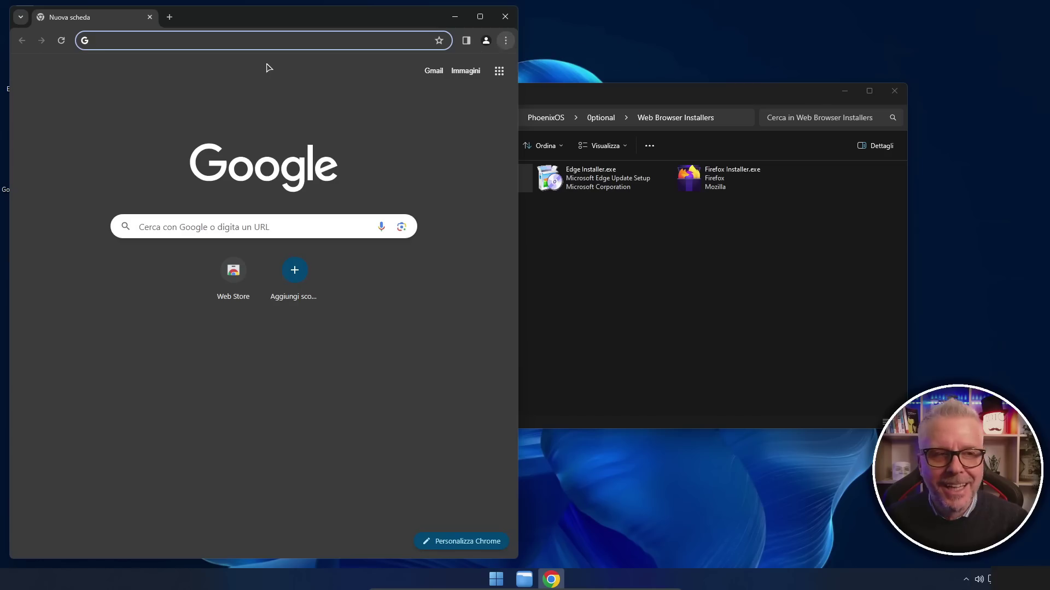
Search Chrome's settings for "lingue" and check the options for adding preferred languages, closing the browser without adding any.
click(505, 40)
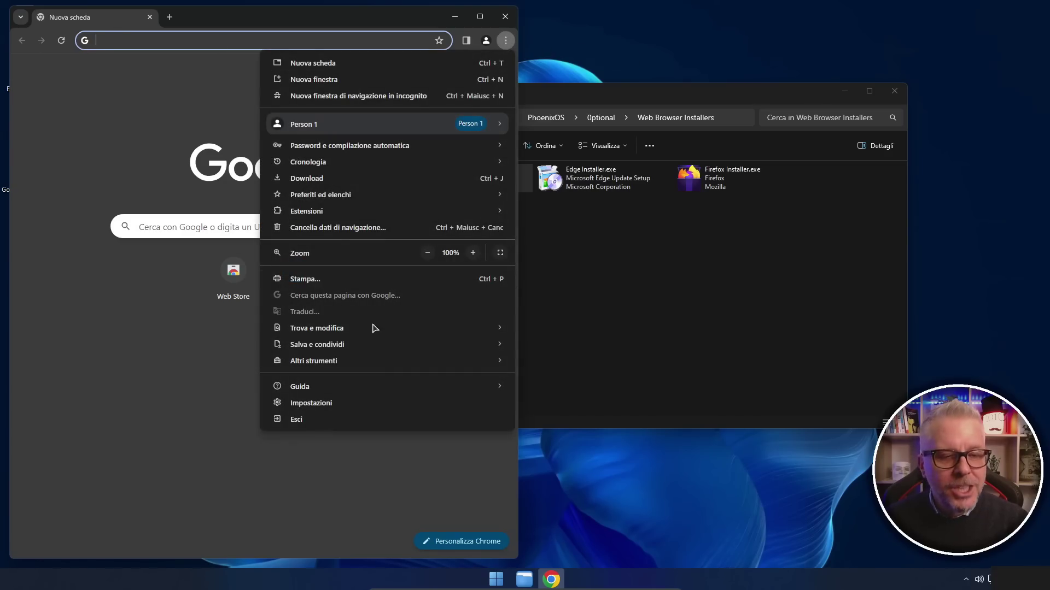
click(343, 404)
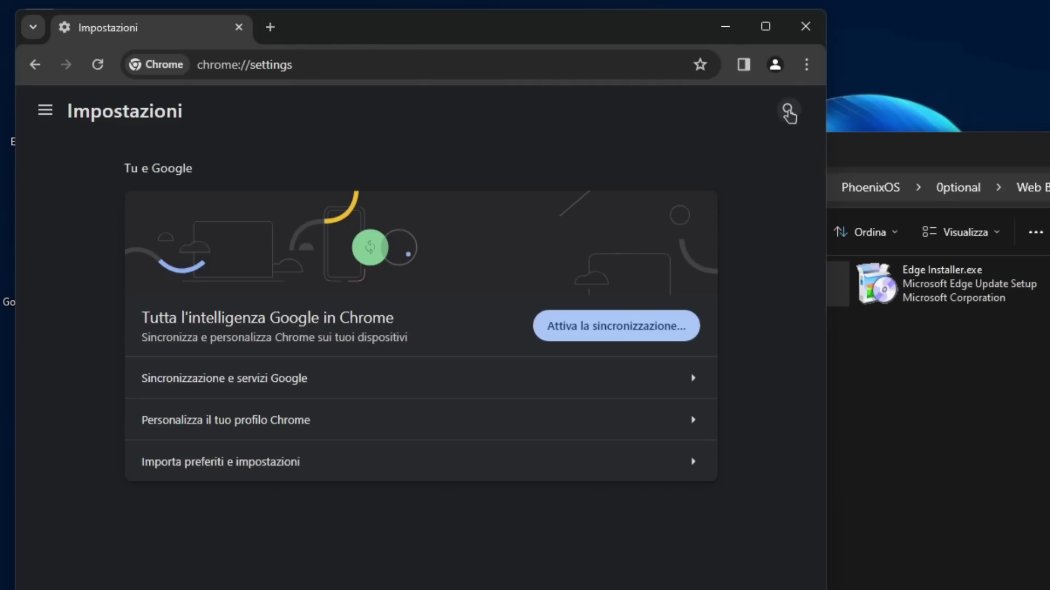
click(789, 115)
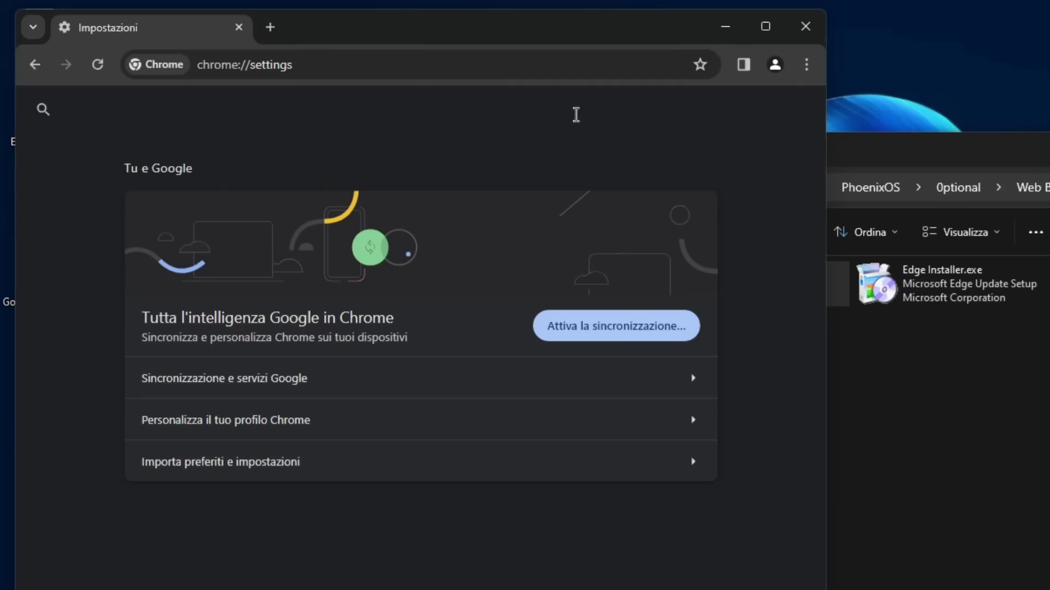
text(lingue)
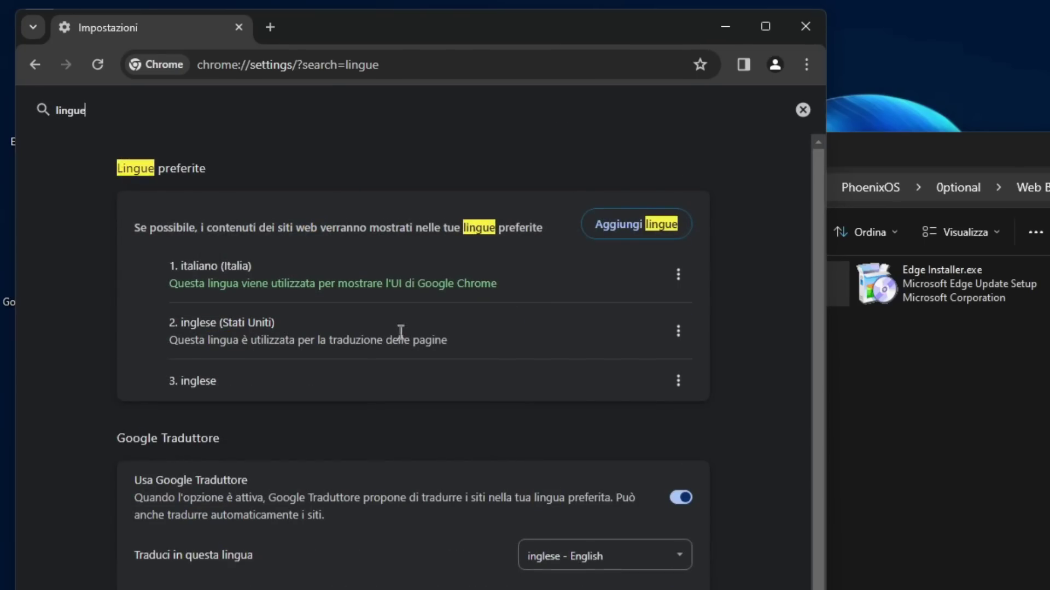
click(646, 229)
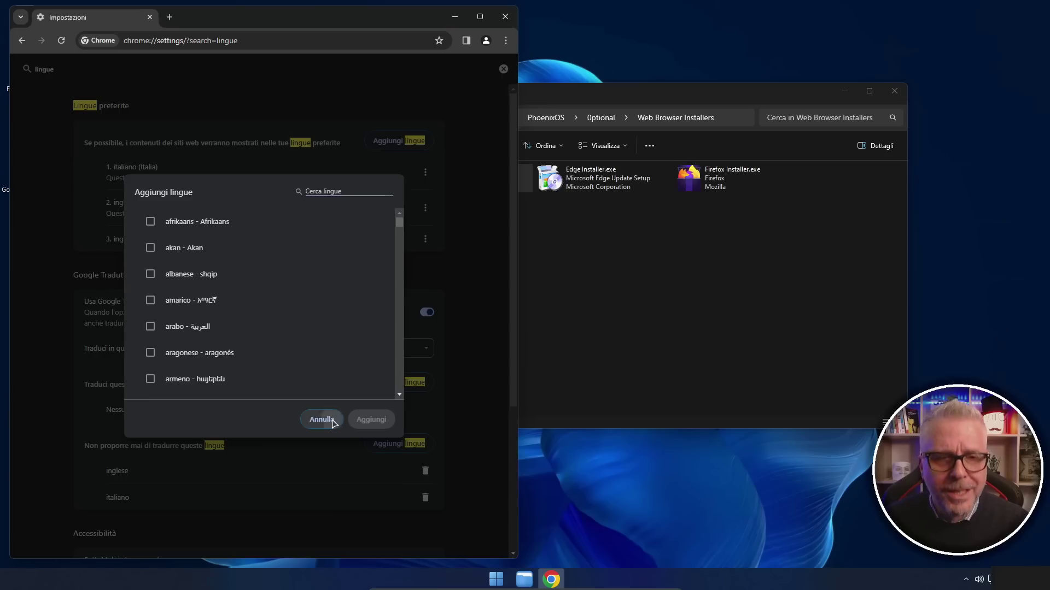
click(332, 419)
click(806, 25)
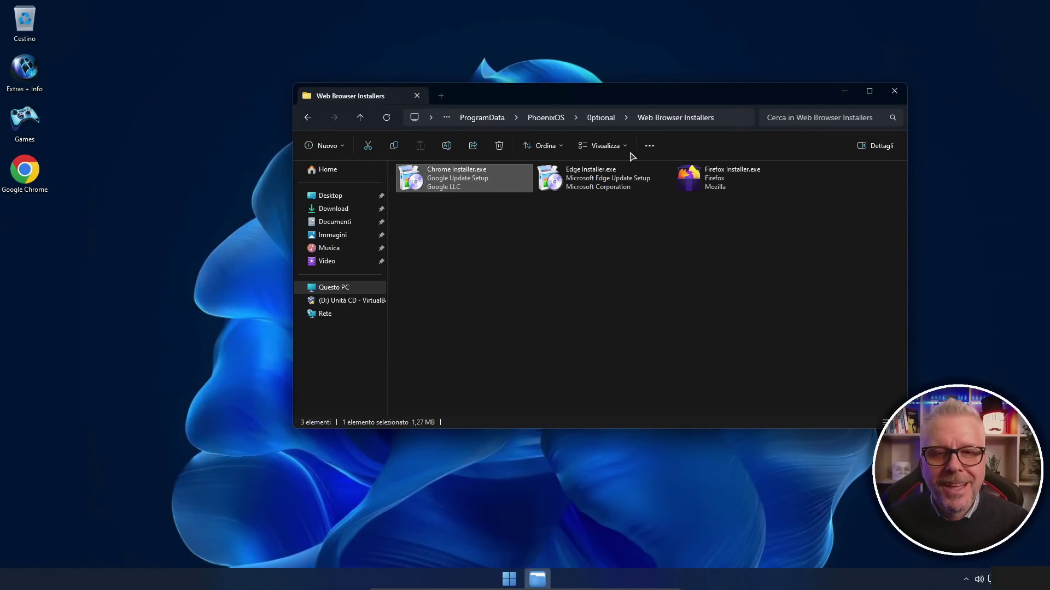
Go back to the 0ptional folder and open Microsoft Store Installer to reach the Microsoft_Store.msix package.
click(598, 119)
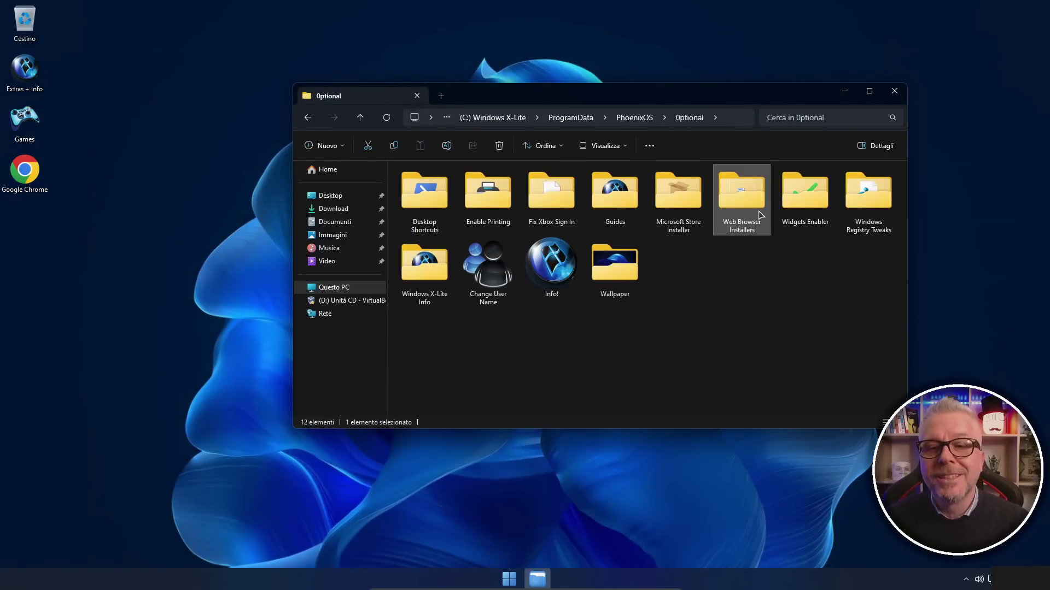
mouse_move(754, 213)
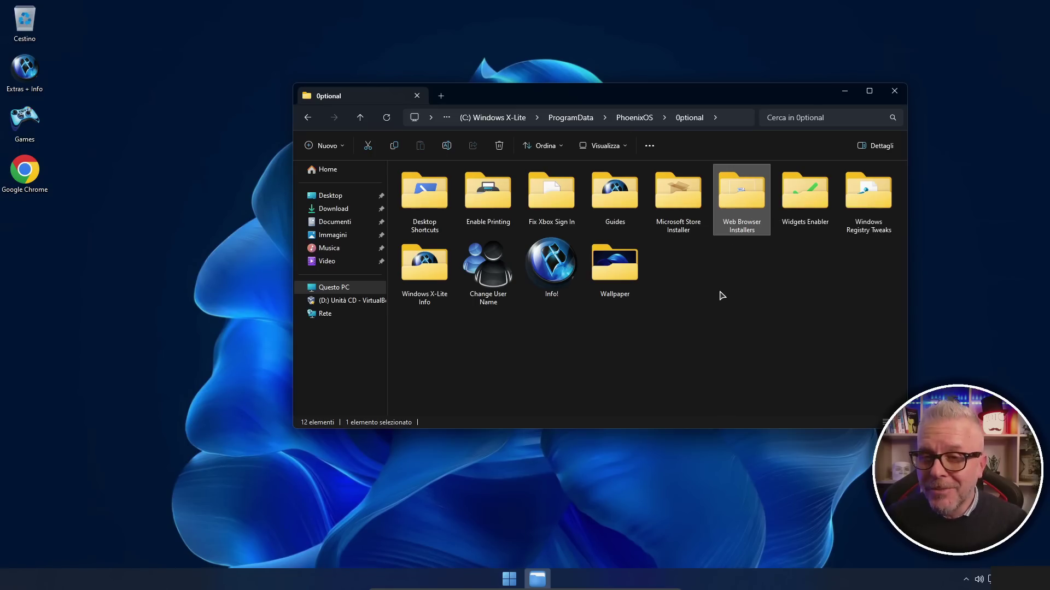
mouse_move(665, 228)
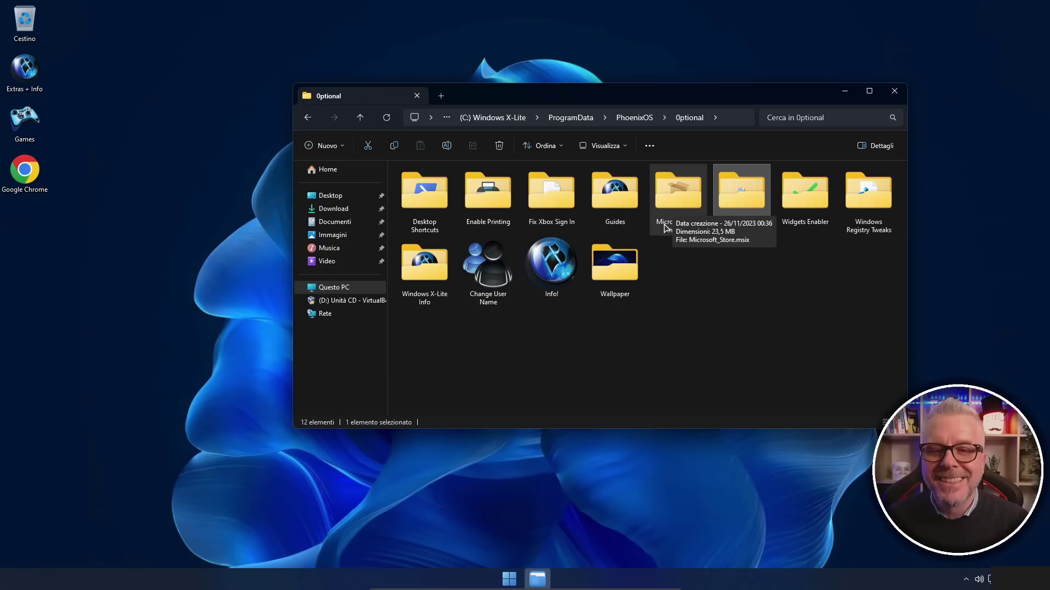
double_click(671, 193)
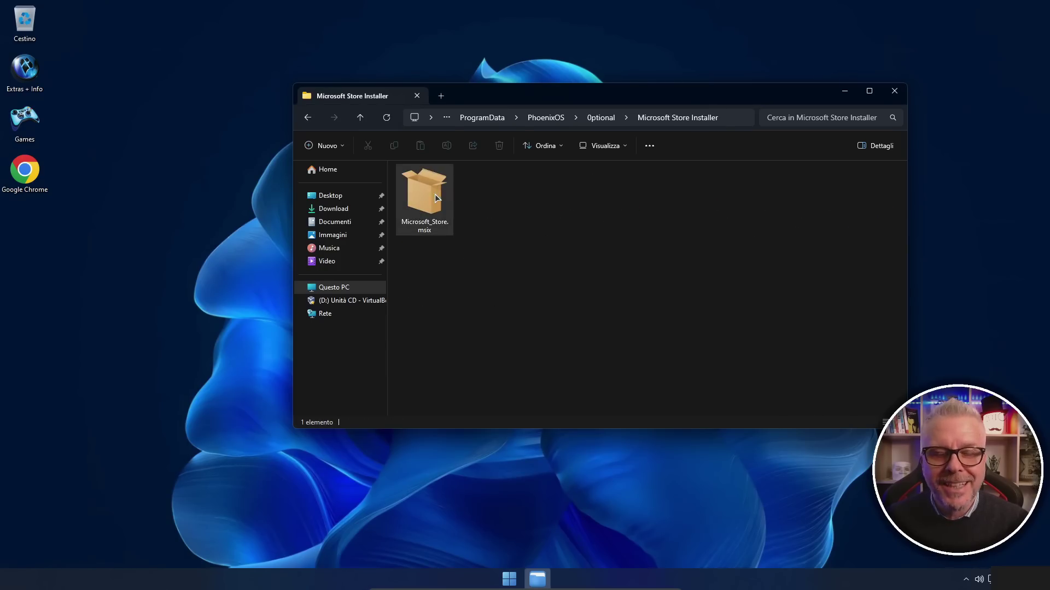
mouse_move(428, 200)
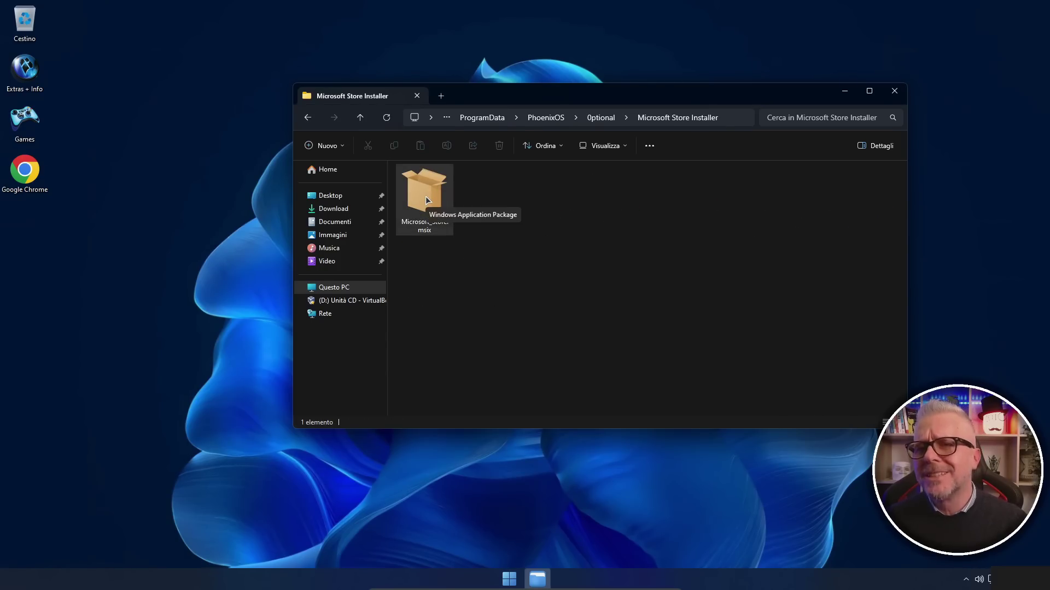